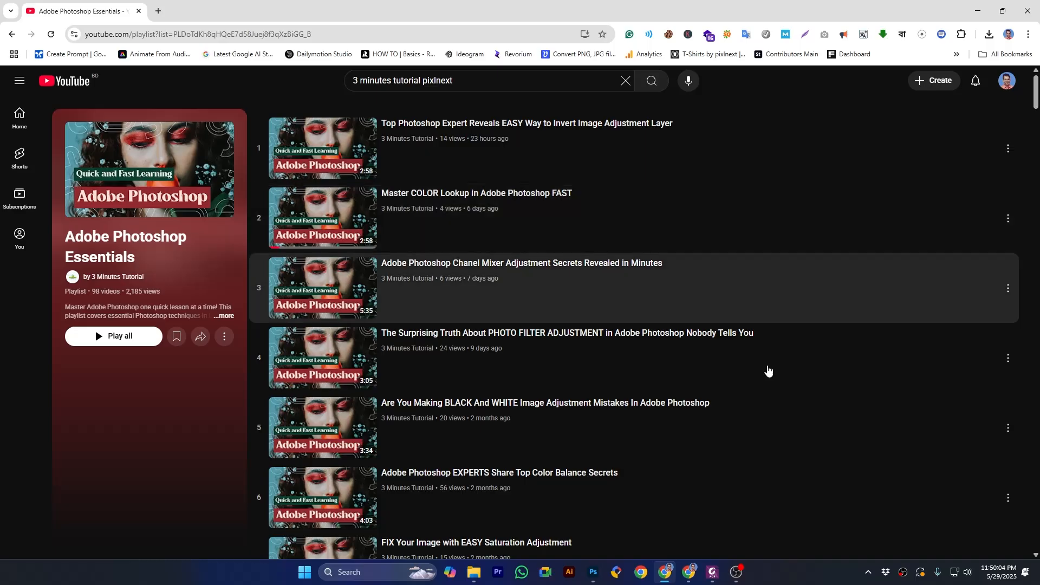
# Step: Look over the Adobe Photoshop Essentials playlist and switch to the open climbing photo in Photoshop
pyautogui.scroll(-8, 791, 407)
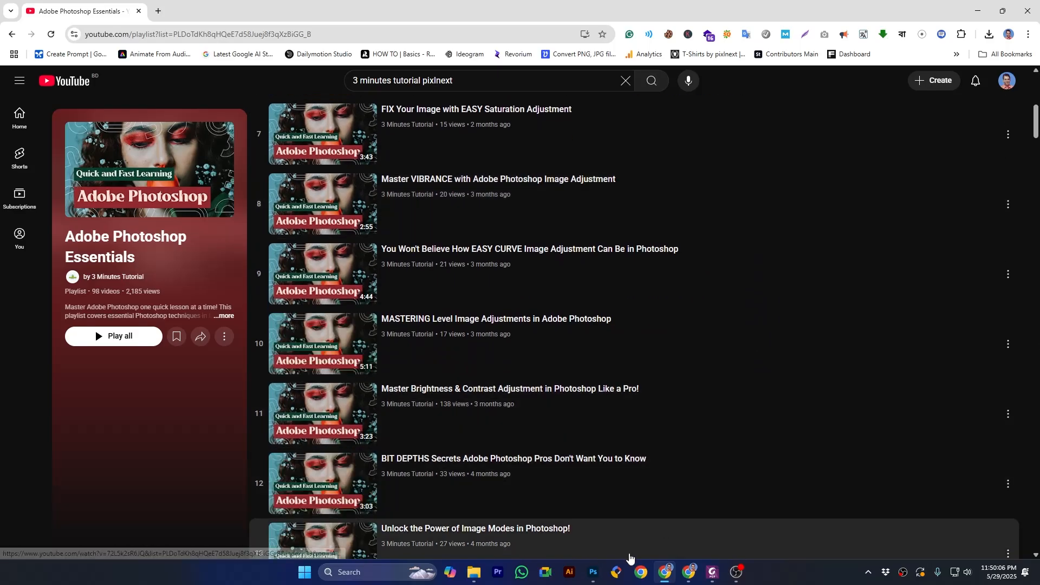
pyautogui.click(593, 572)
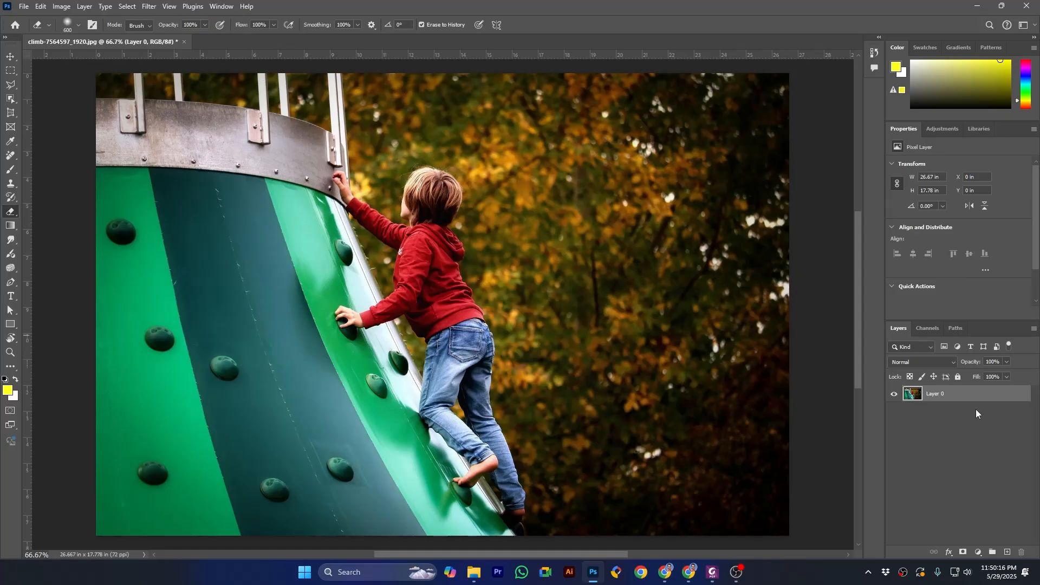
pyautogui.click(979, 552)
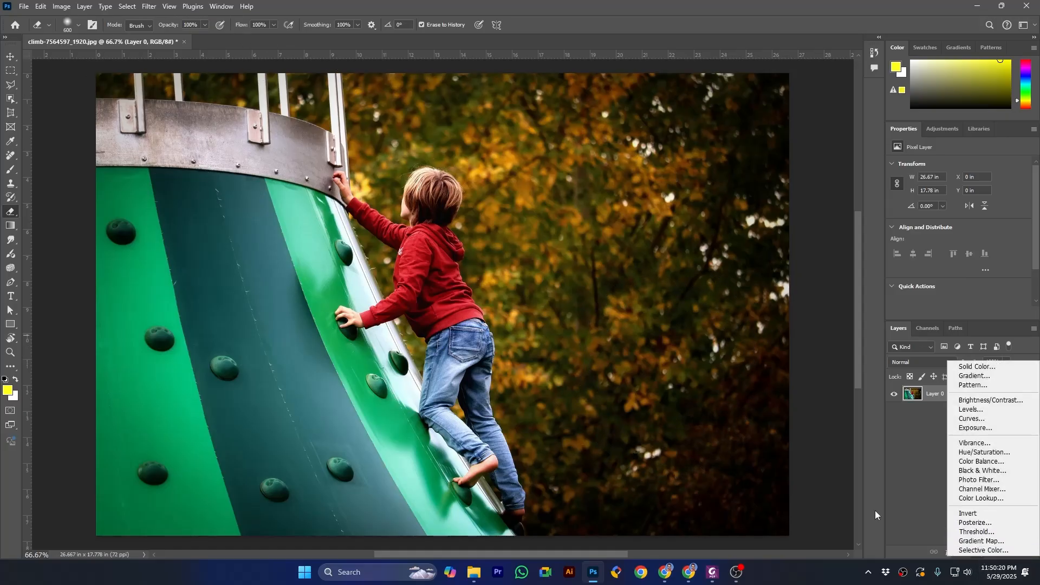
pyautogui.click(86, 5)
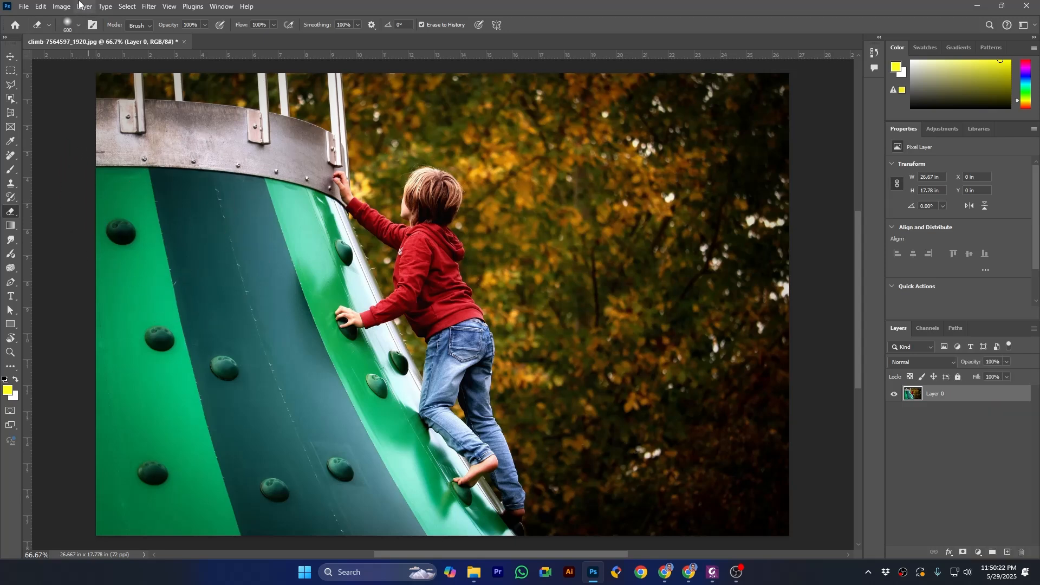
pyautogui.click(84, 6)
pyautogui.moveTo(135, 155)
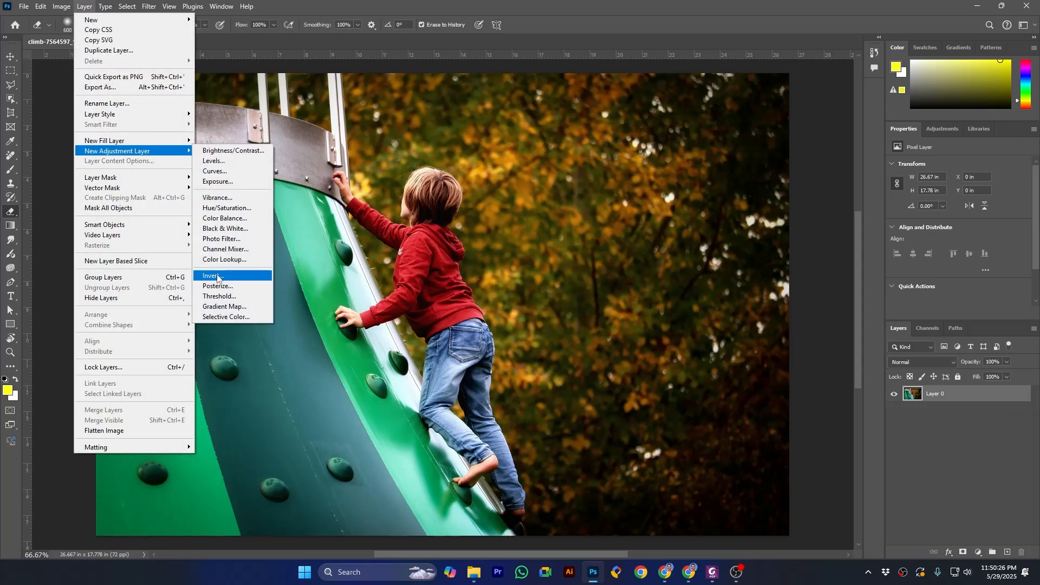
pyautogui.click(61, 6)
pyautogui.moveTo(73, 35)
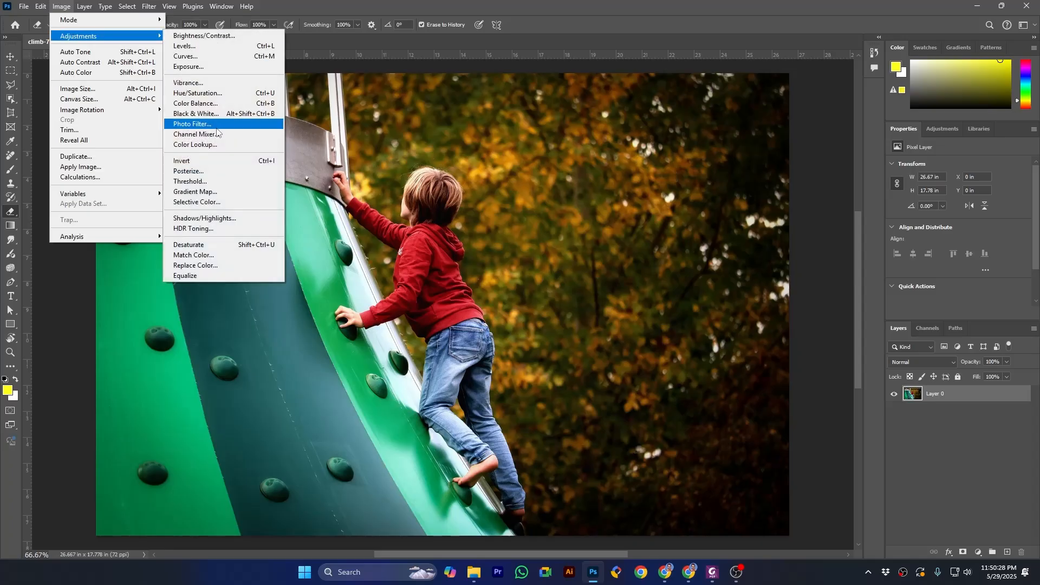
pyautogui.click(942, 443)
# Step: Add a Posterize adjustment layer above the climbing photo and activate the Move tool
pyautogui.click(973, 550)
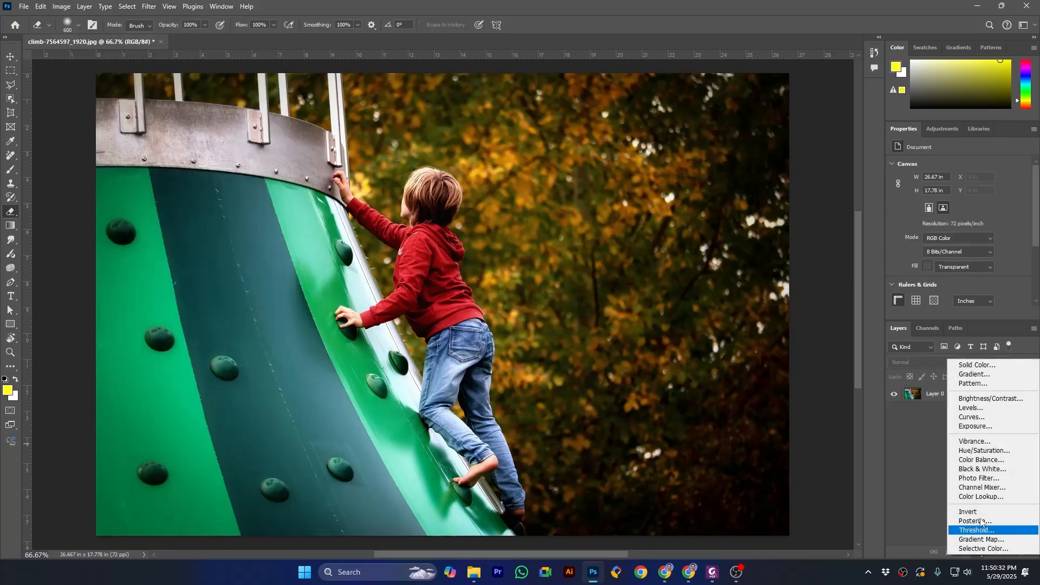
pyautogui.click(974, 521)
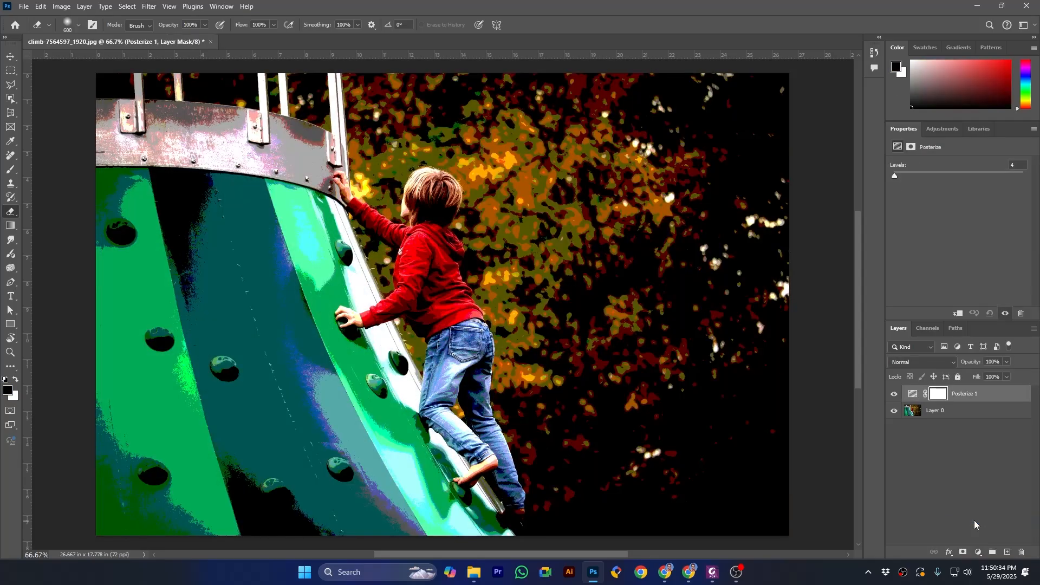
pyautogui.click(7, 61)
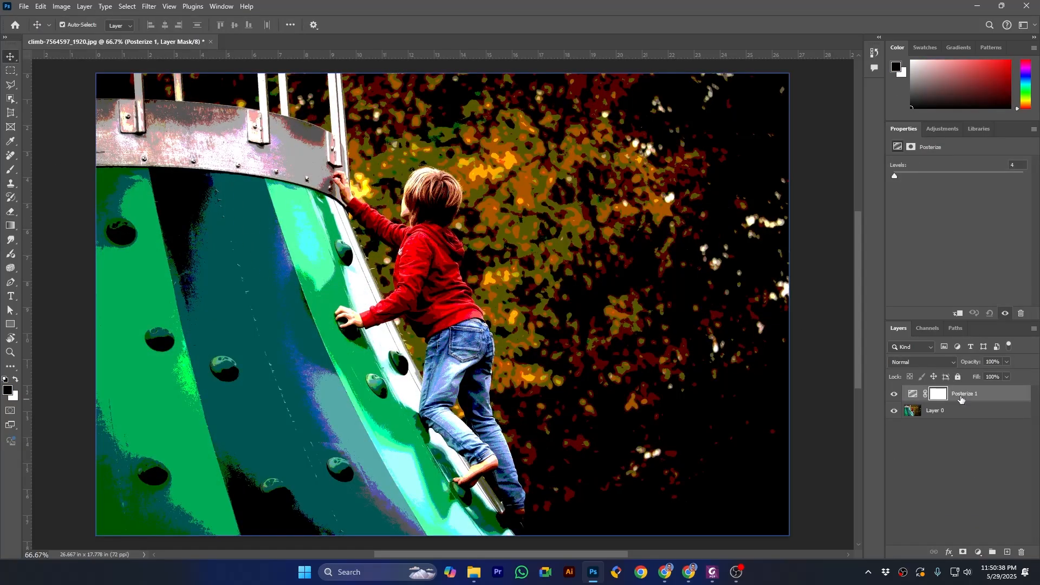
# Step: Try Posterize levels of 2 and 15 on the adjustment layer and settle on 40
pyautogui.click(913, 394)
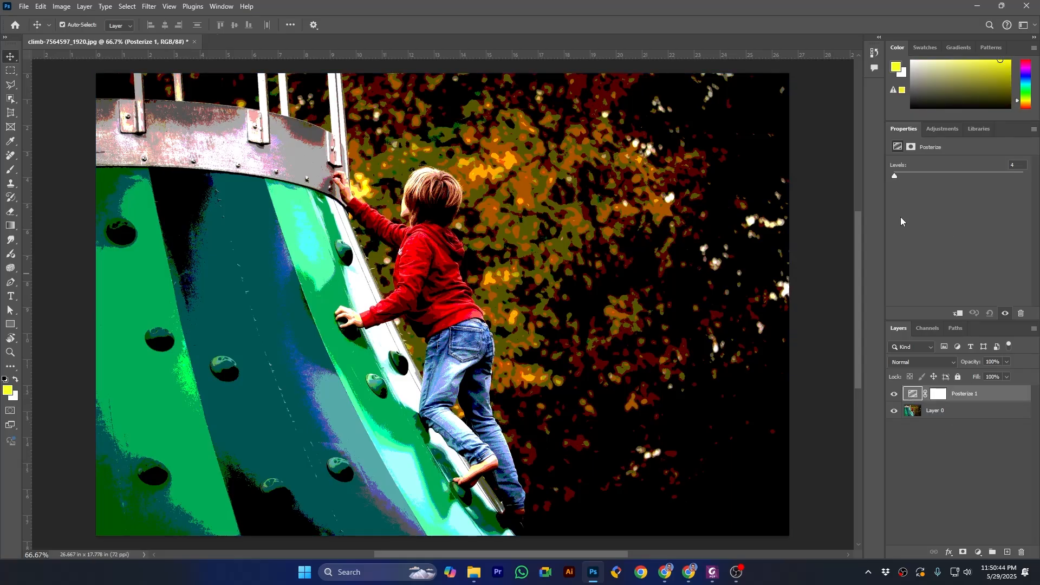
pyautogui.moveTo(893, 176); pyautogui.dragTo(887, 175)
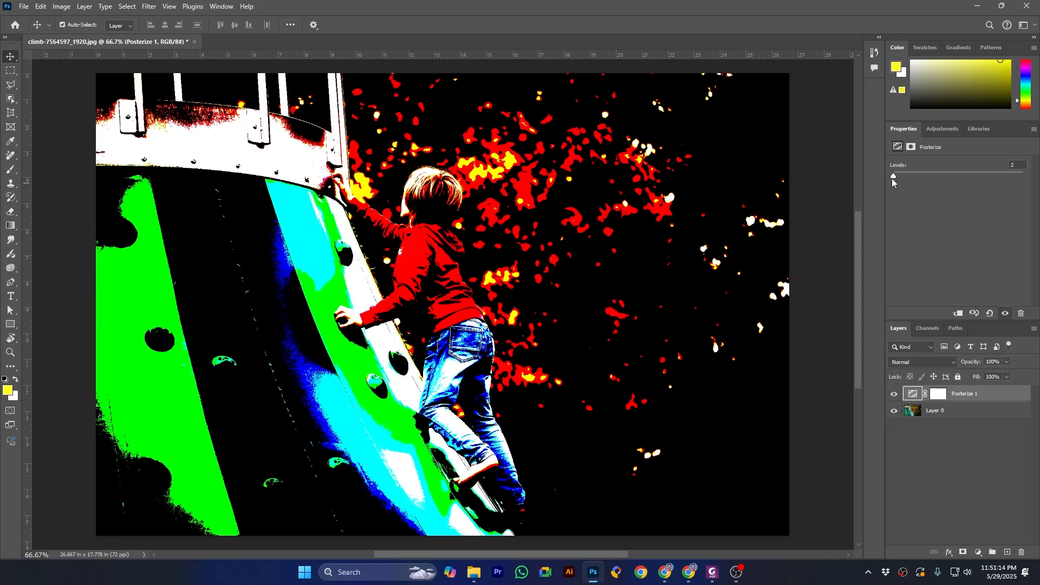
pyautogui.moveTo(892, 176); pyautogui.dragTo(899, 175)
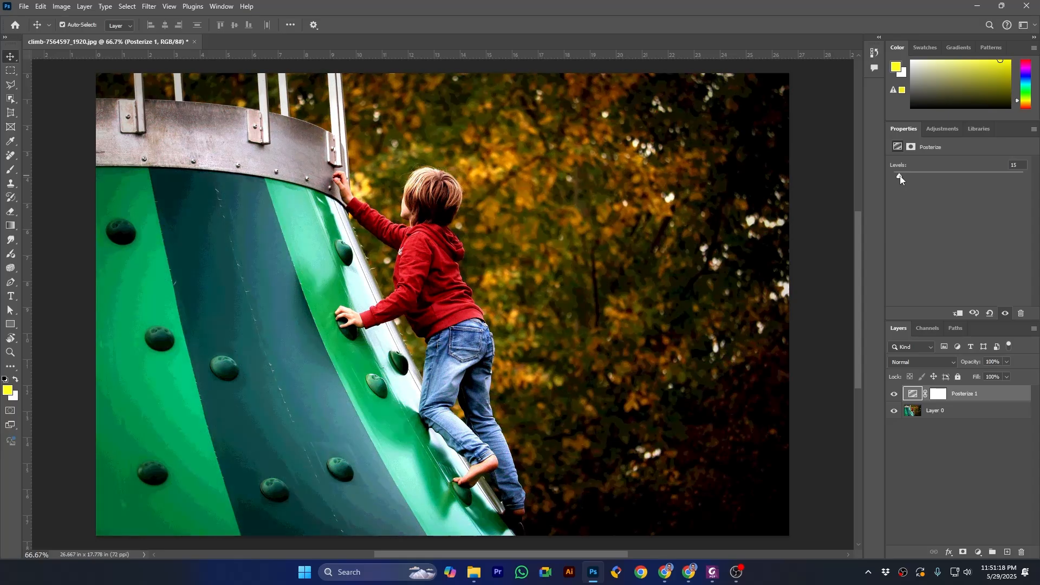
pyautogui.moveTo(907, 176); pyautogui.dragTo(977, 187)
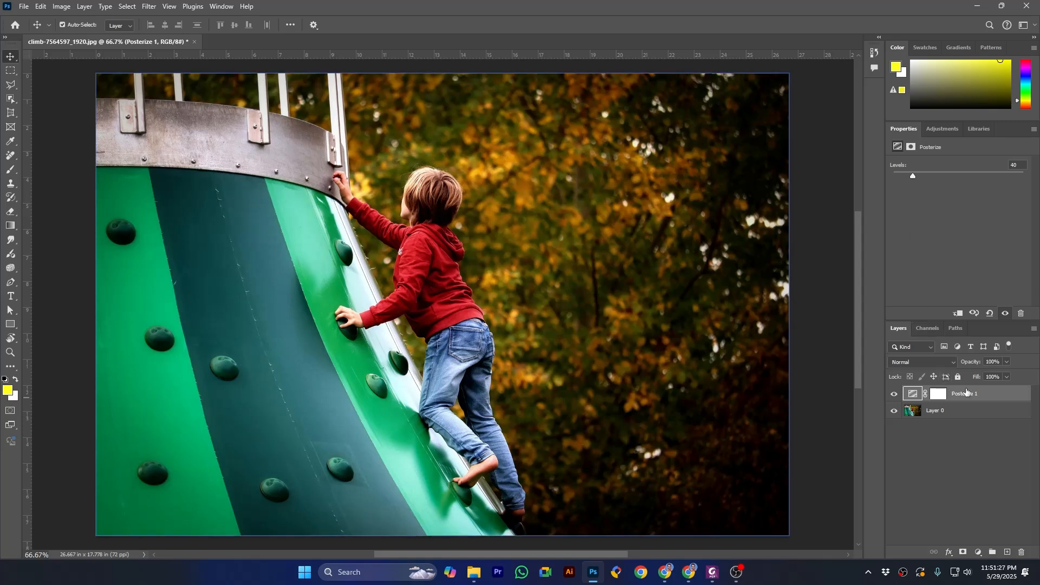
pyautogui.click(942, 414)
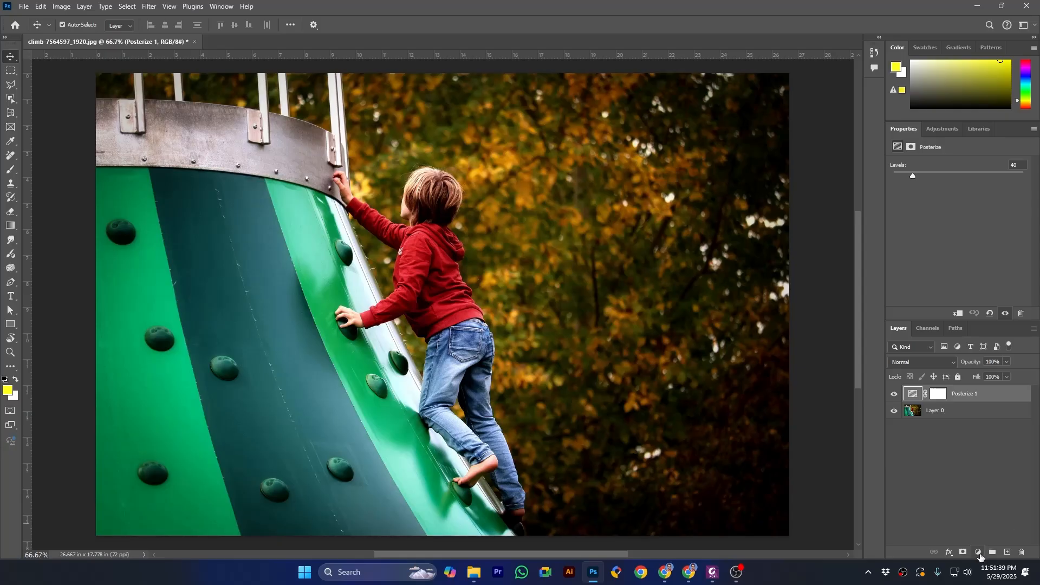
# Step: Add an empty layer above the Posterize adjustment and select the boy's red jacket with Color Range using sampled colors
pyautogui.click(1006, 552)
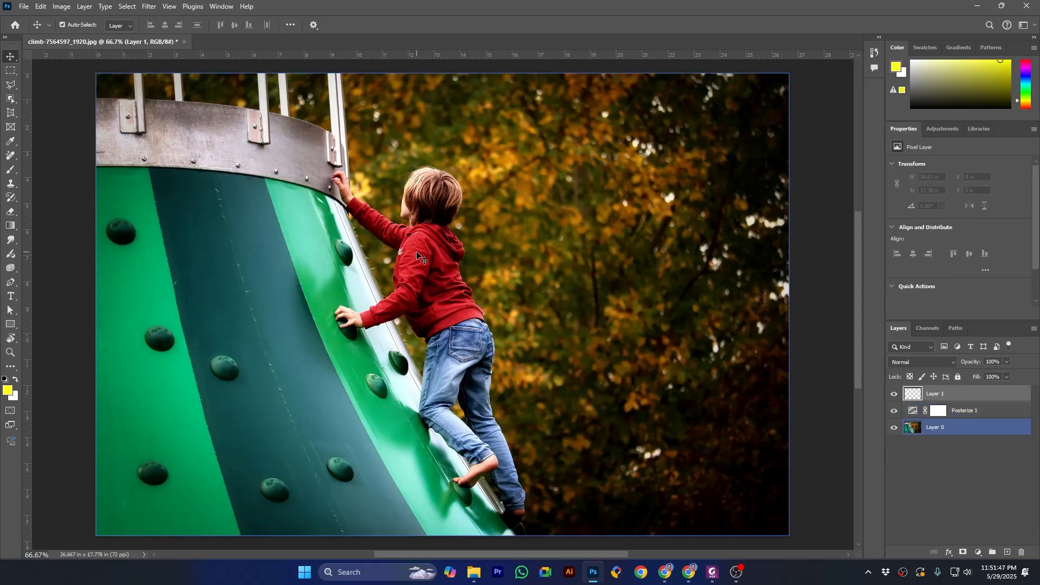
pyautogui.click(132, 6)
pyautogui.click(144, 115)
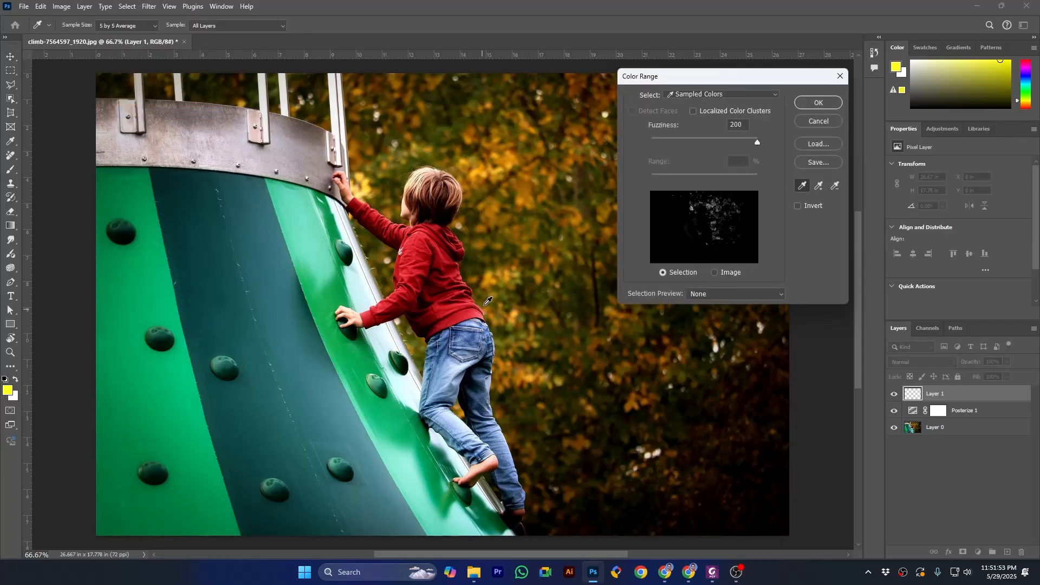
pyautogui.click(445, 260)
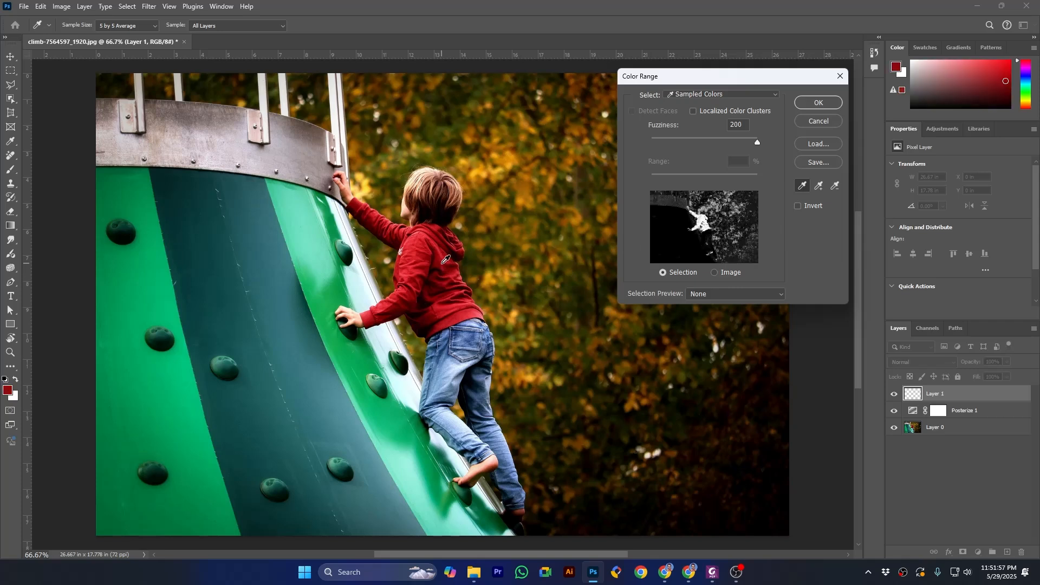
pyautogui.click(423, 252)
pyautogui.click(424, 246)
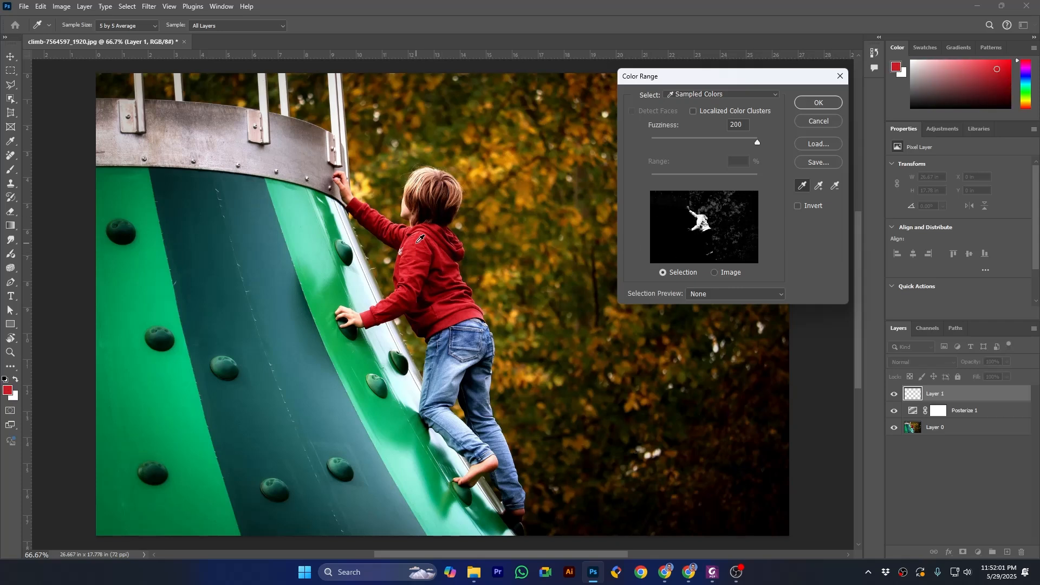
pyautogui.click(814, 102)
pyautogui.press('v')
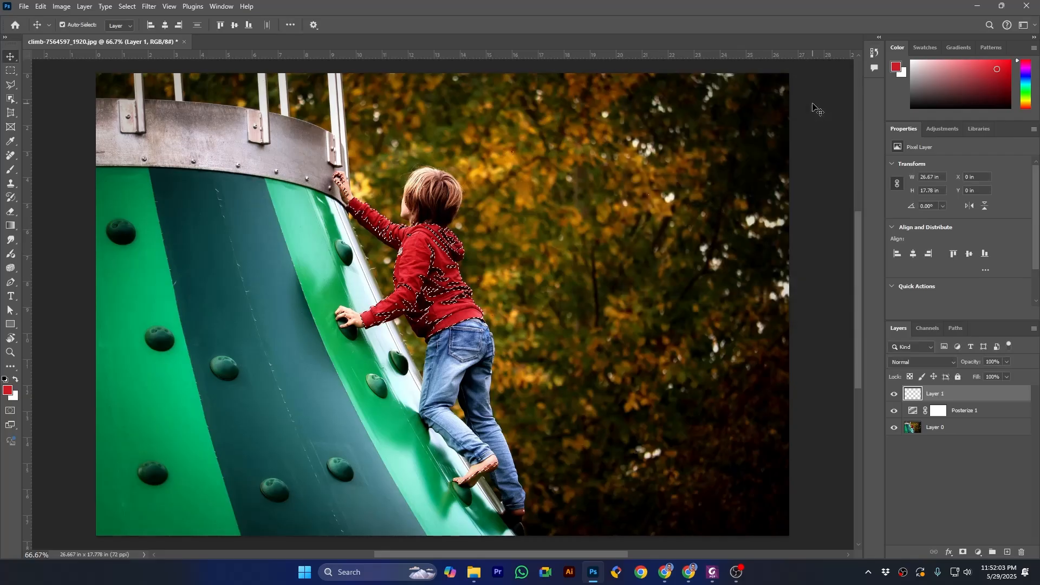
pyautogui.click(752, 309)
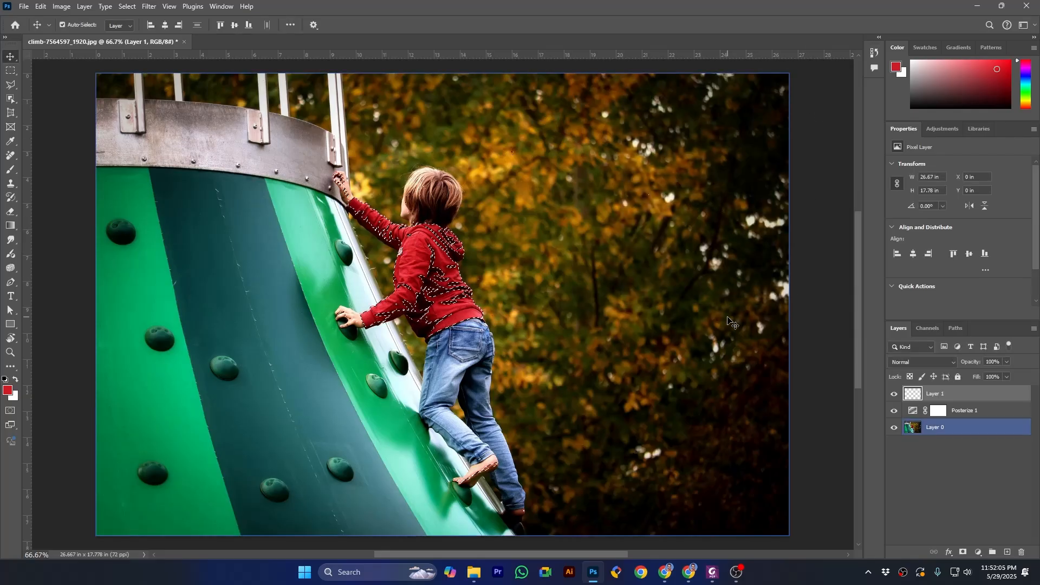
# Step: With the empty top layer active, set the foreground color to dark red 7b1218 and copy its hex code
pyautogui.click(935, 394)
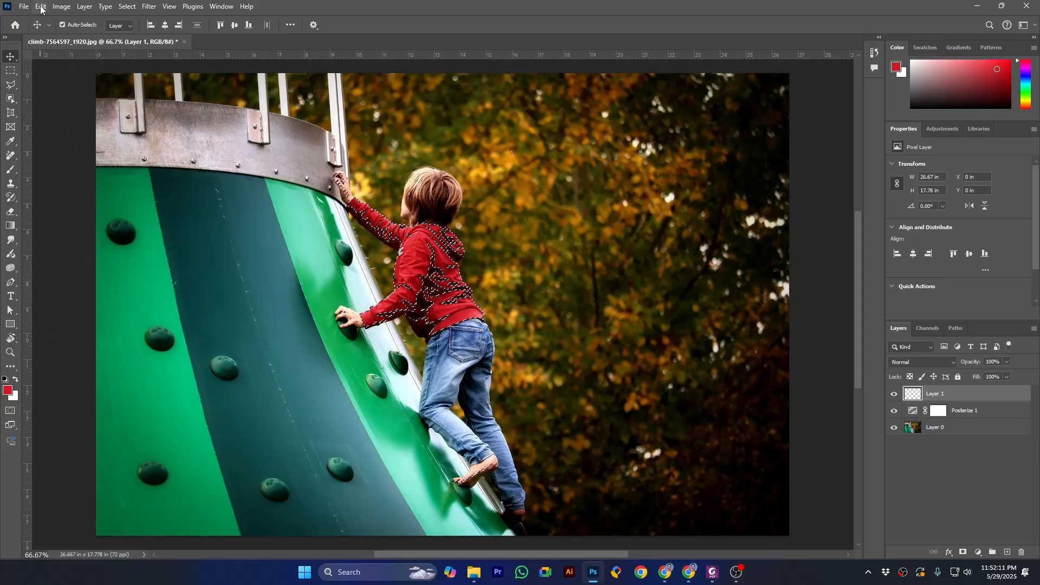
pyautogui.click(7, 390)
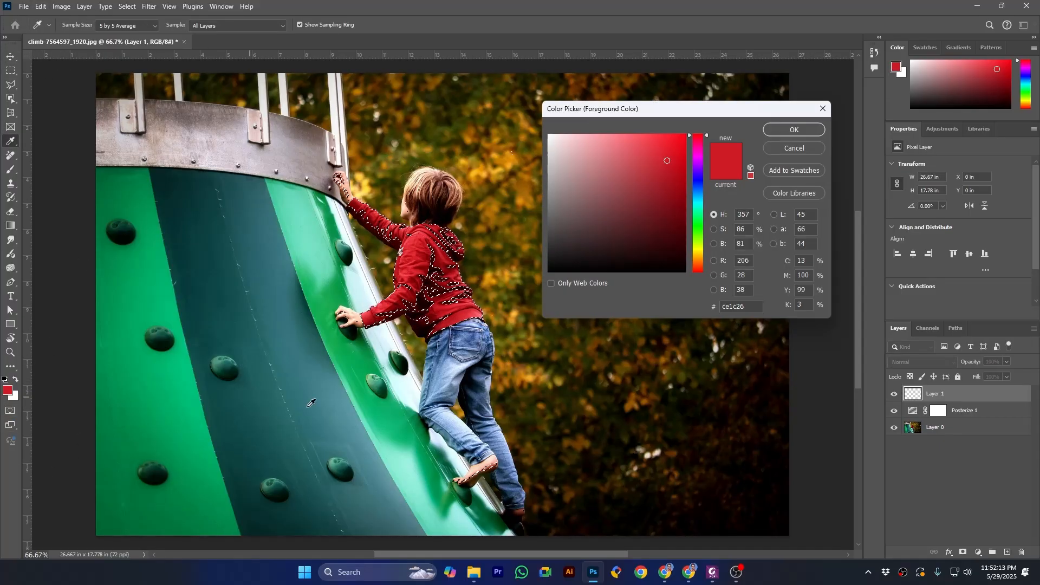
pyautogui.click(666, 206)
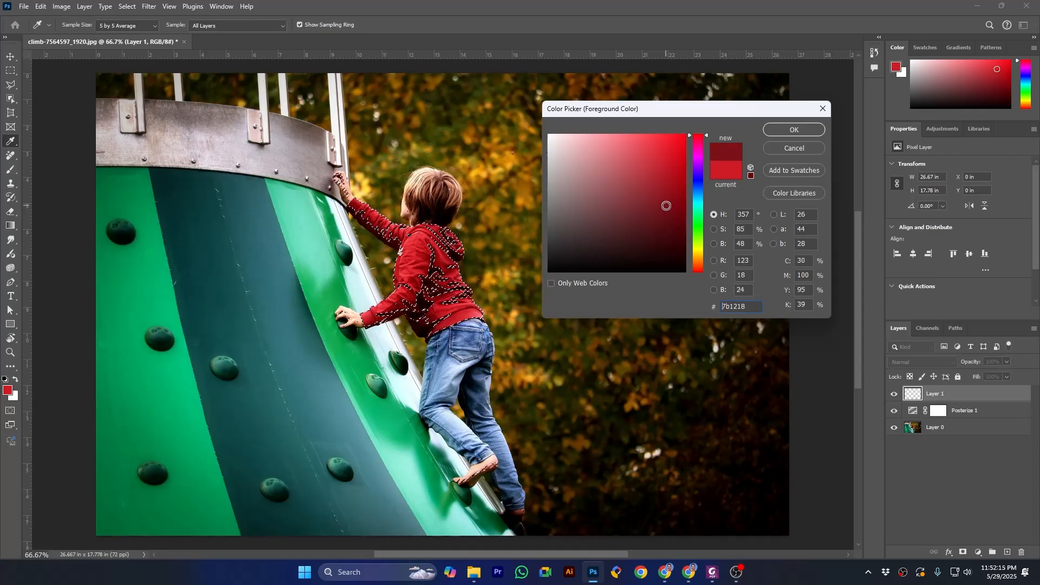
pyautogui.doubleClick(736, 308)
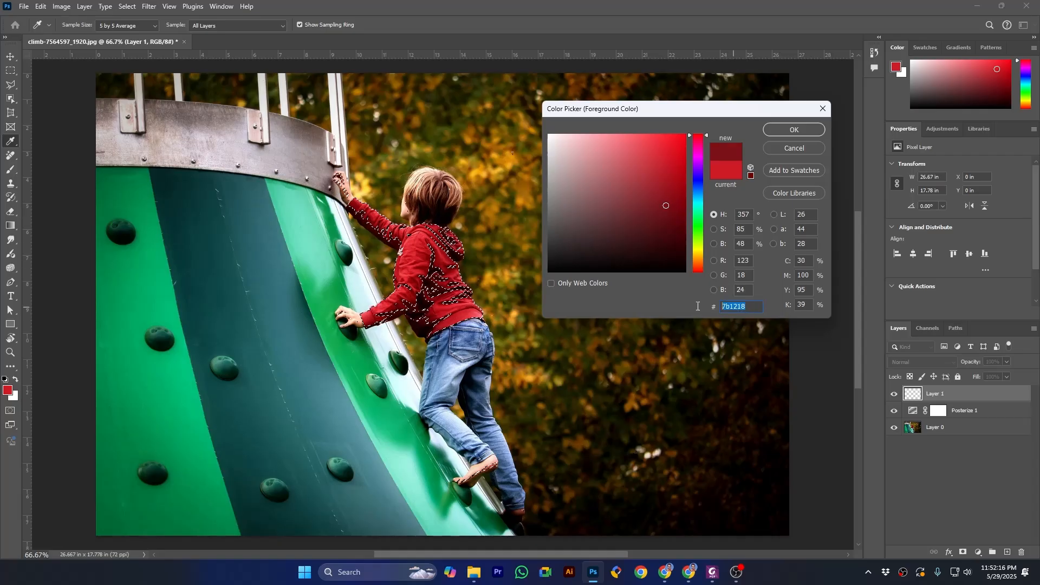
pyautogui.rightClick(735, 308)
pyautogui.click(767, 343)
pyautogui.click(780, 126)
pyautogui.press('v')
pyautogui.click(525, 232)
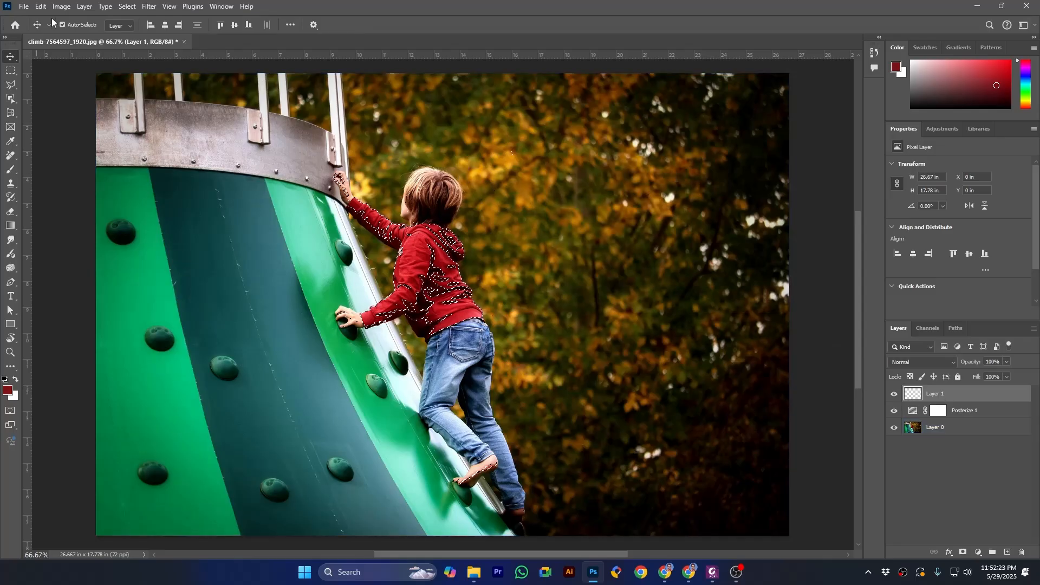
# Step: Fill the jacket selection on the top layer with color 7b1218 in Normal mode at 100% opacity
pyautogui.click(40, 6)
pyautogui.click(86, 177)
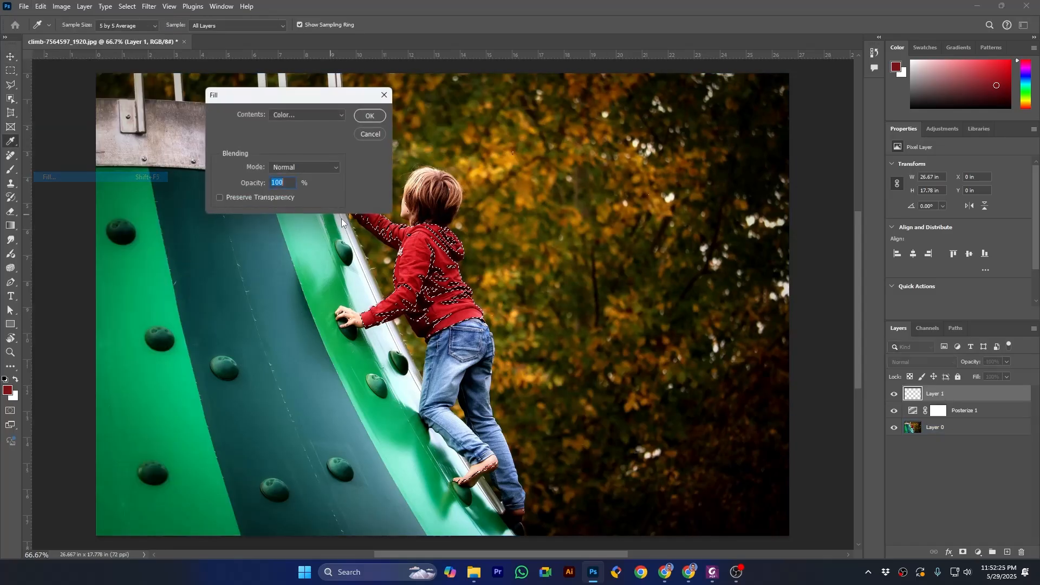
pyautogui.click(295, 115)
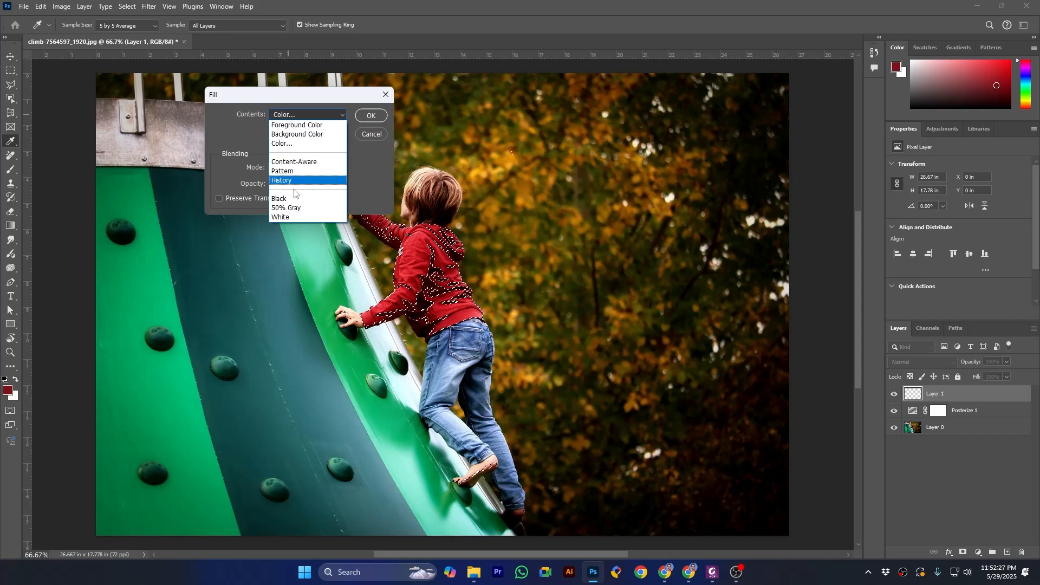
pyautogui.click(283, 144)
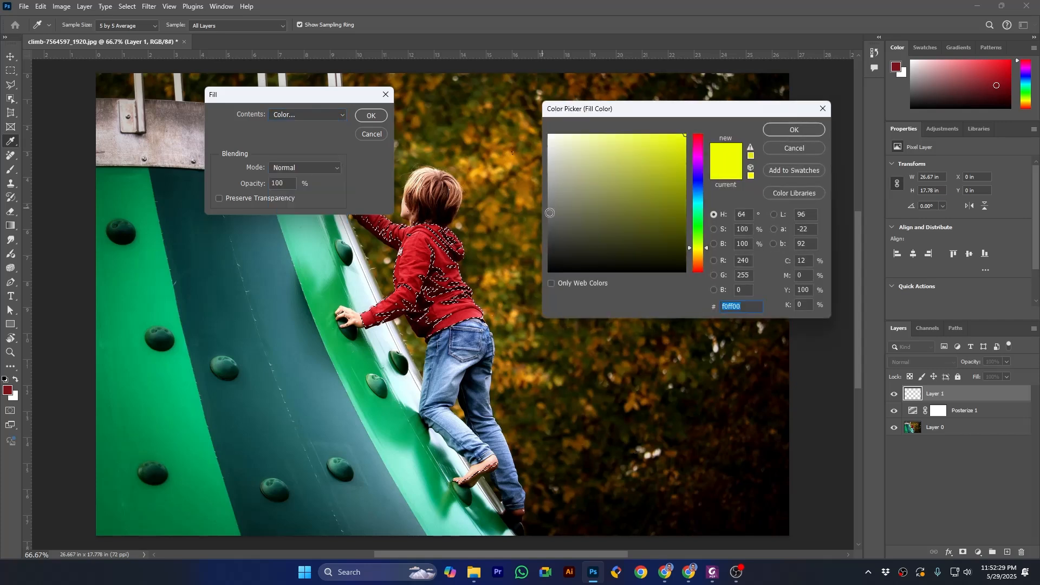
pyautogui.write('7b1218')
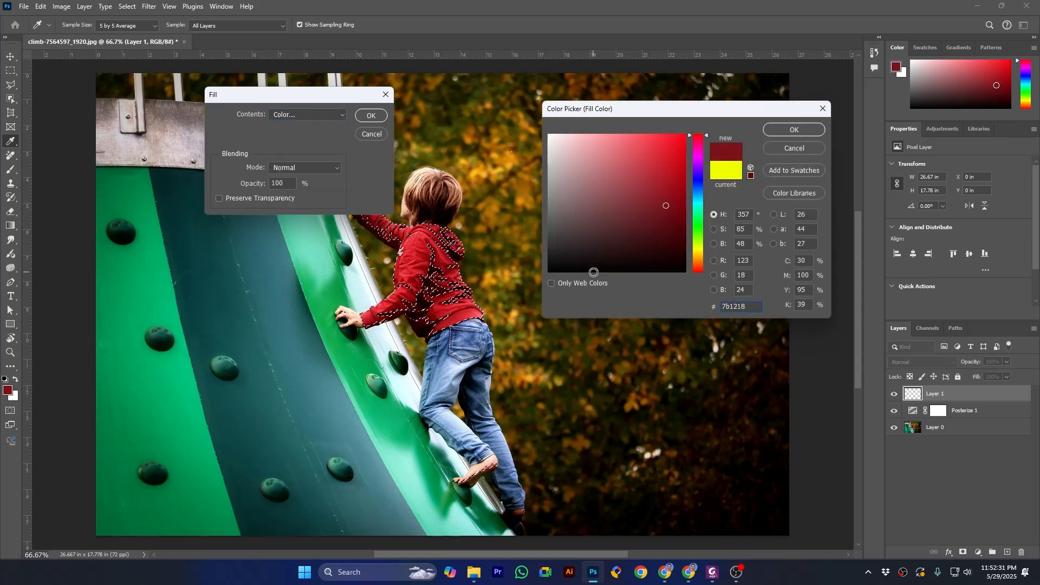
pyautogui.click(794, 131)
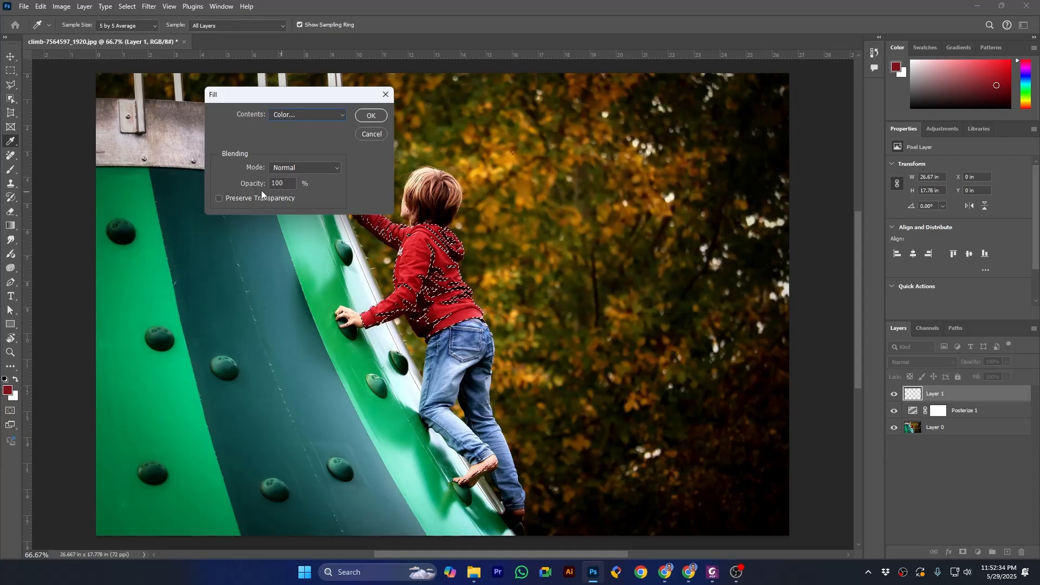
pyautogui.click(366, 118)
pyautogui.press('v')
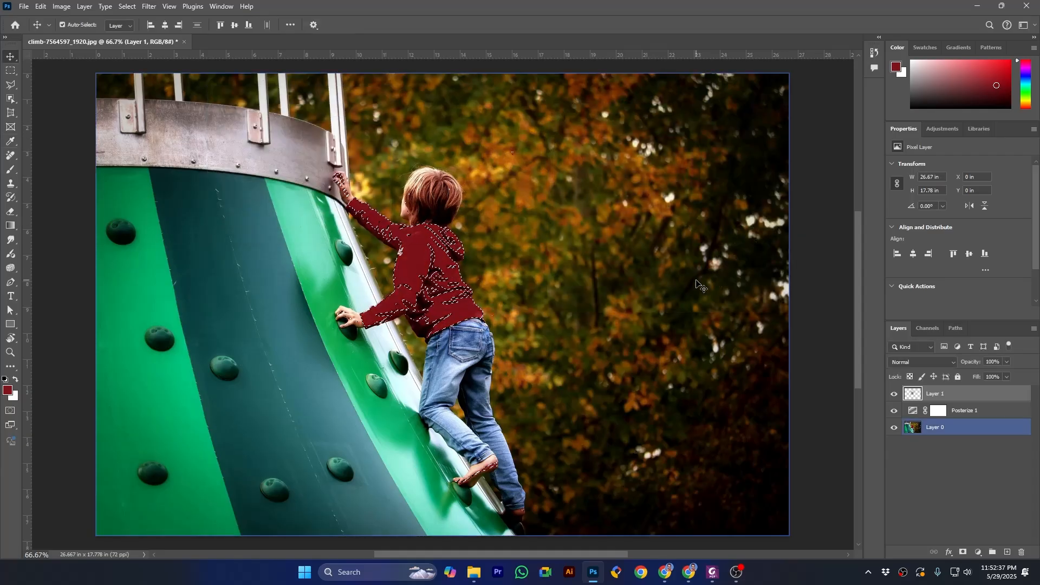
# Step: Deselect the jacket and switch the filled layer's visibility off and on to compare the colors
pyautogui.hotkey('ctrl', 'd')
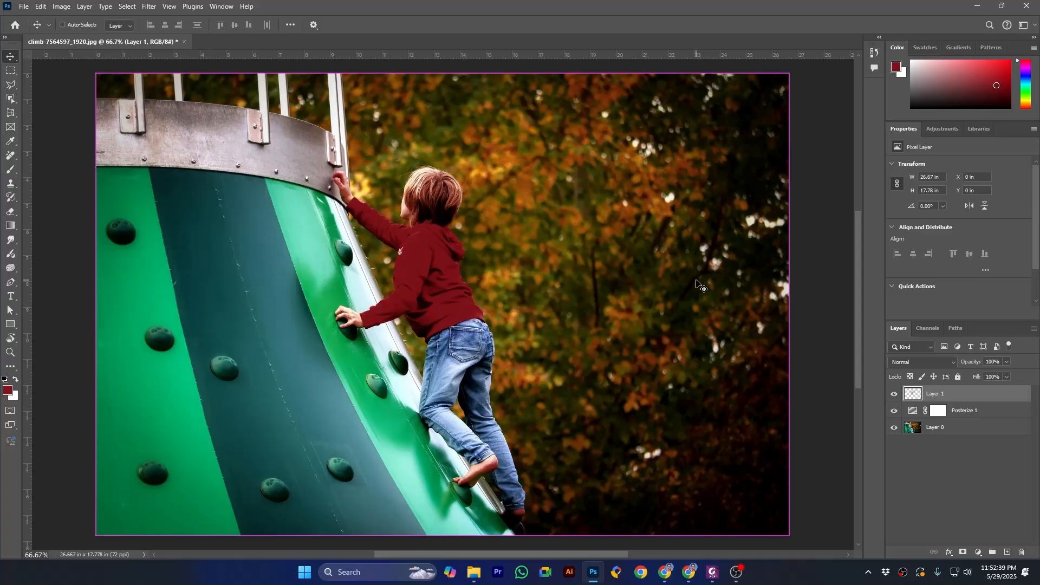
pyautogui.click(894, 395)
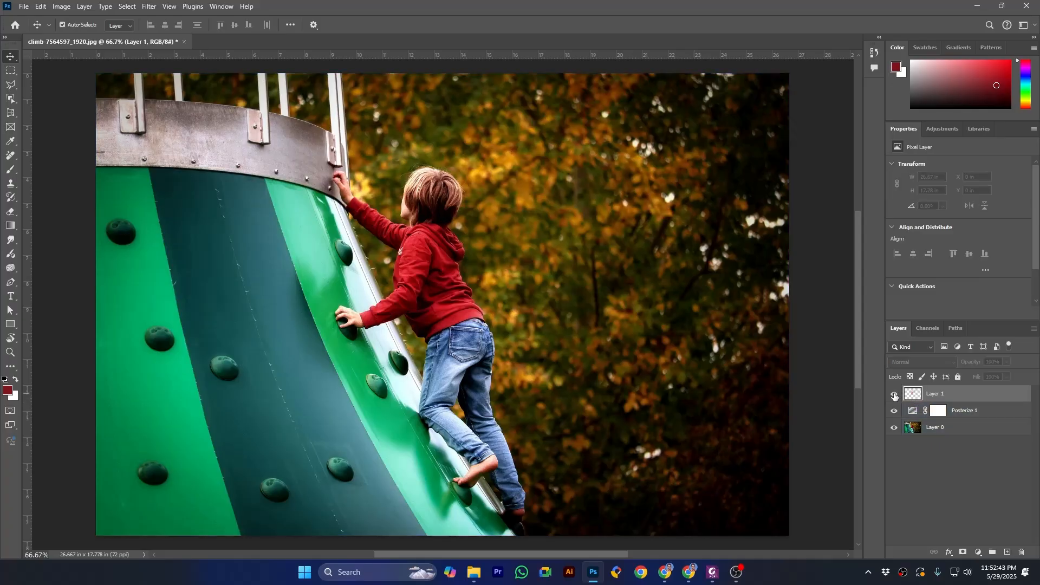
pyautogui.click(894, 395)
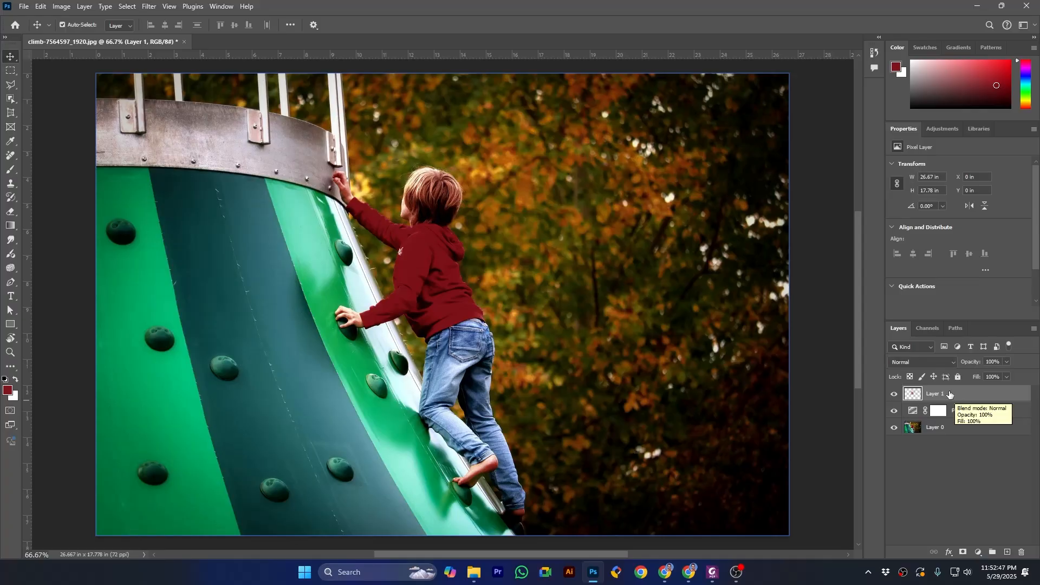
# Step: Set the jacket fill layer's blend mode to Saturation and switch its visibility off and on to compare
pyautogui.click(921, 362)
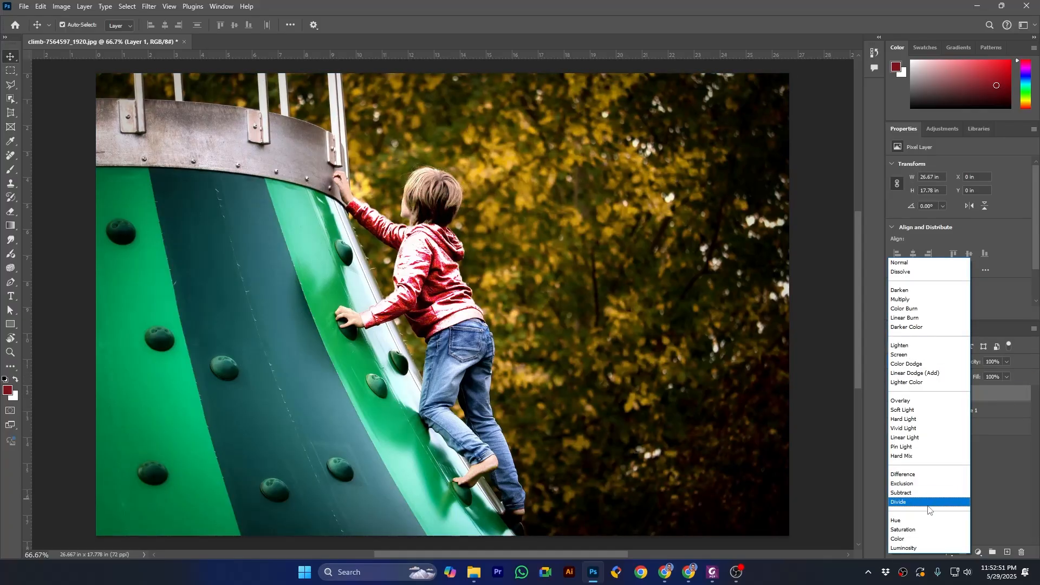
pyautogui.click(922, 531)
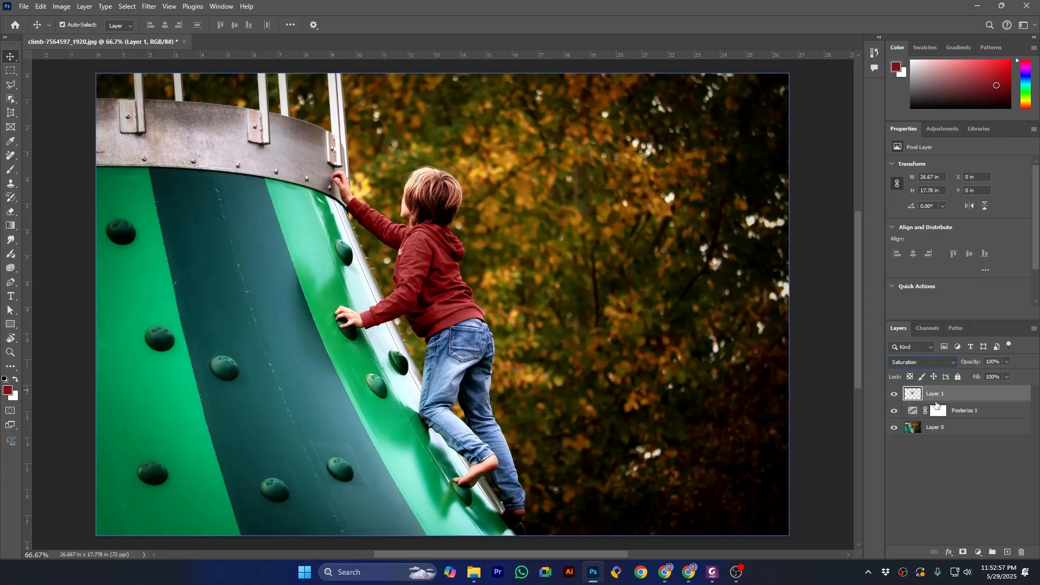
pyautogui.click(894, 395)
pyautogui.click(893, 395)
pyautogui.click(894, 396)
pyautogui.click(894, 396)
pyautogui.click(894, 396)
pyautogui.click(893, 396)
# Step: Add a new empty layer above the jacket fill layer
pyautogui.click(943, 427)
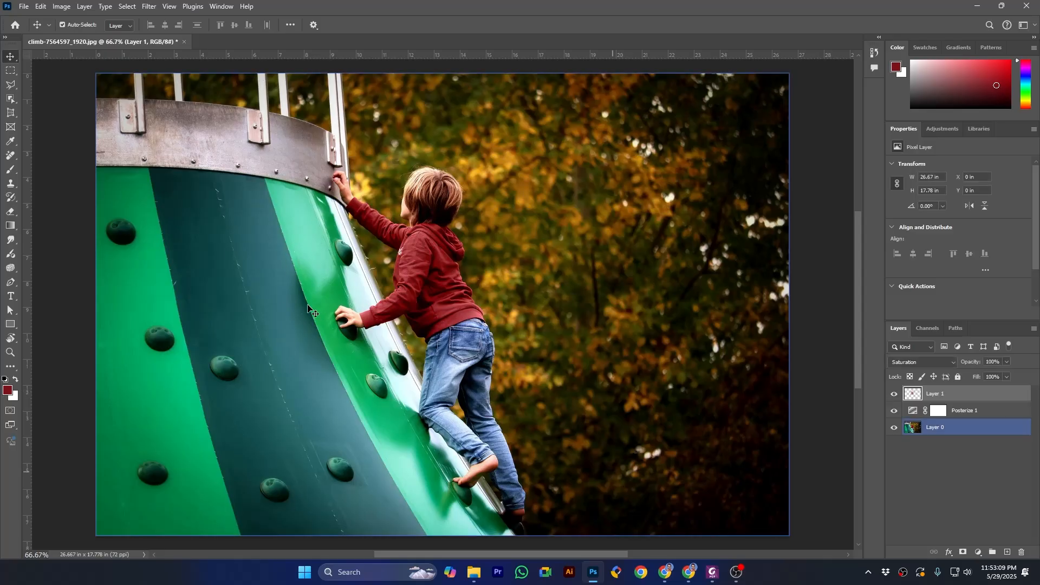
pyautogui.click(996, 482)
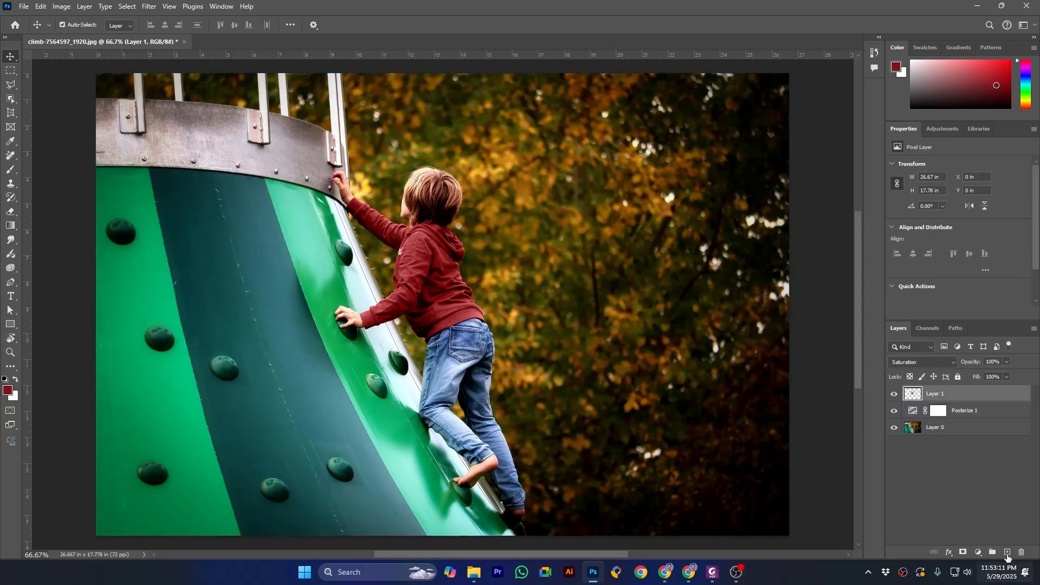
pyautogui.click(1007, 552)
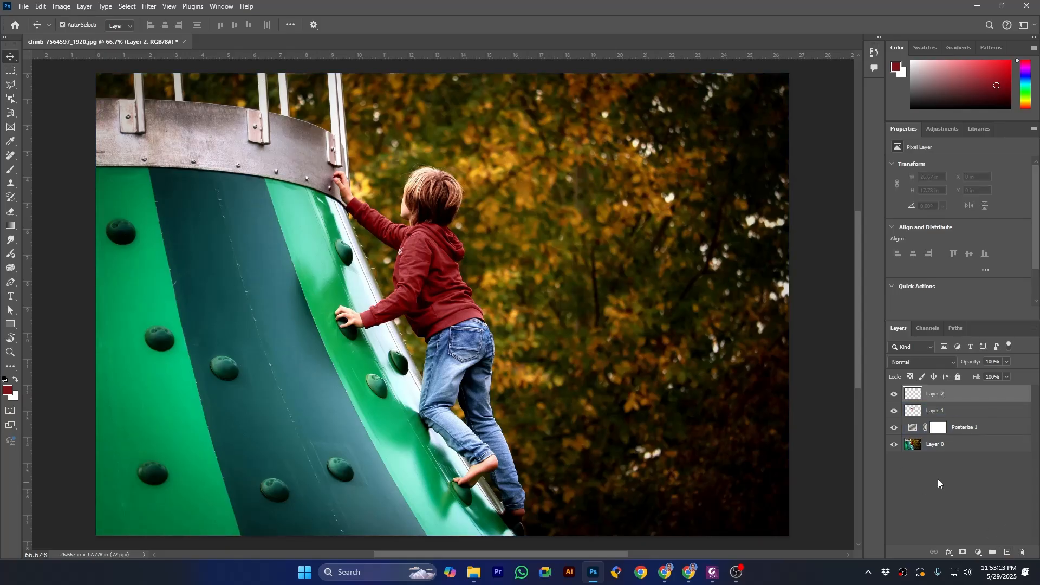
# Step: Try to select the climbing tower's bright green stripes with Color Range using several added green samples, and clear that selection
pyautogui.click(127, 6)
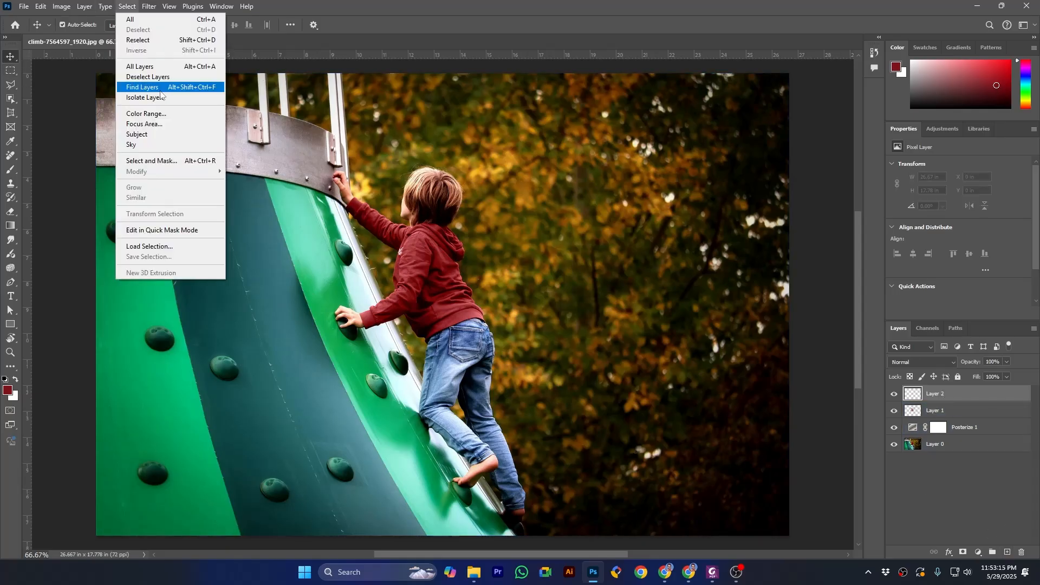
pyautogui.click(145, 114)
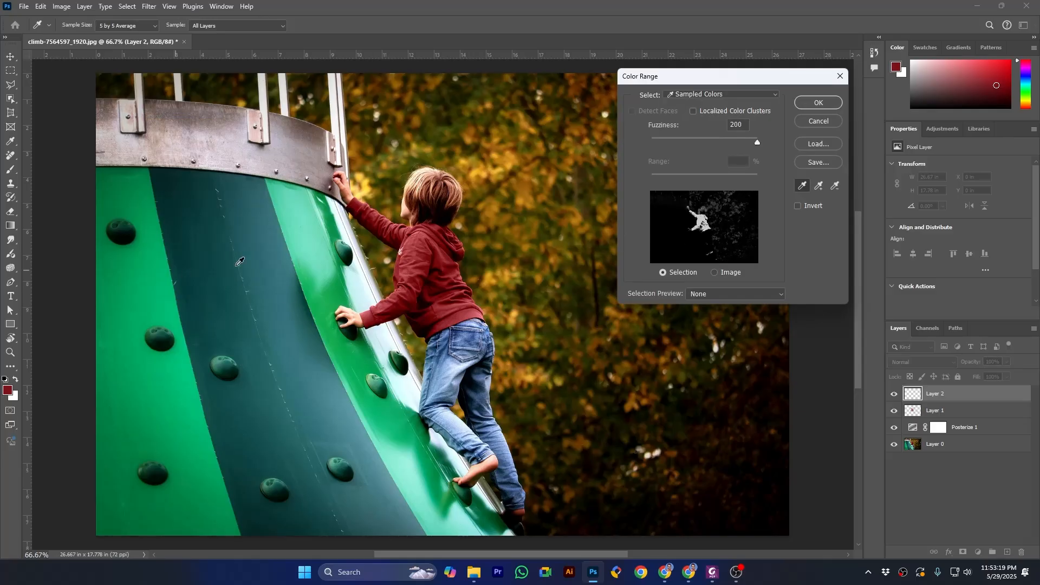
pyautogui.click(333, 298)
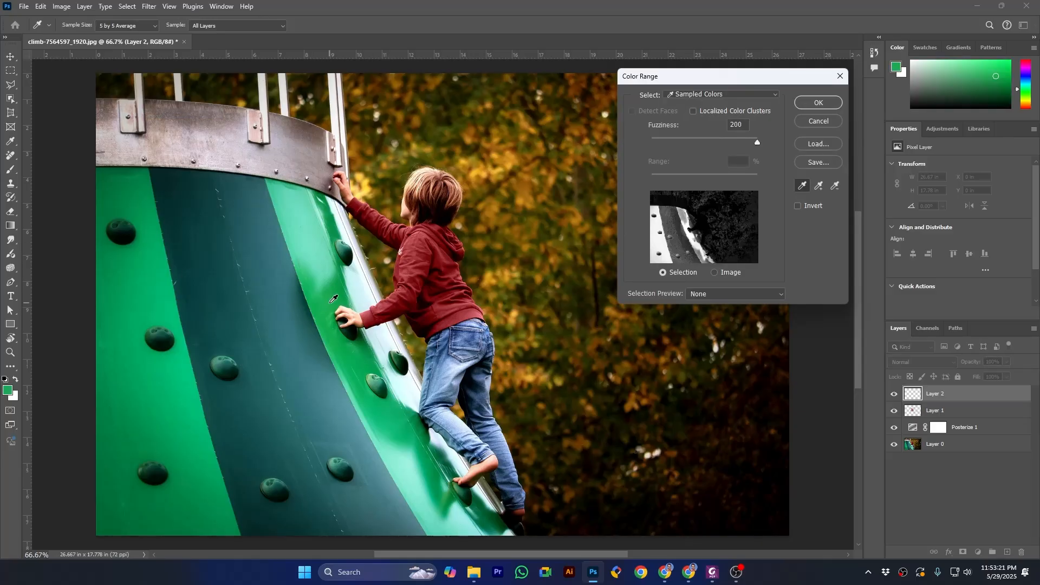
pyautogui.click(819, 187)
pyautogui.click(307, 234)
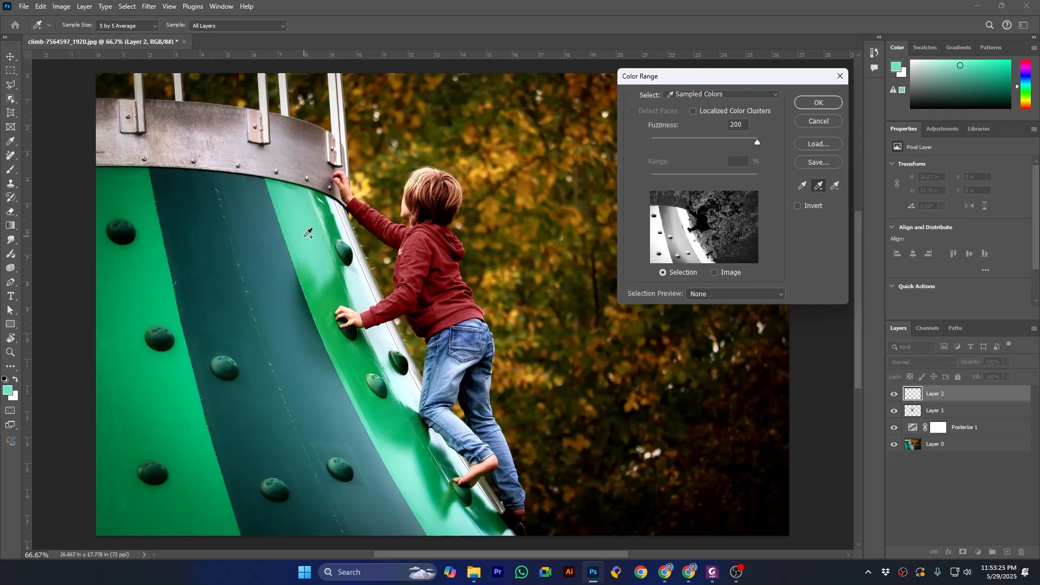
pyautogui.click(332, 285)
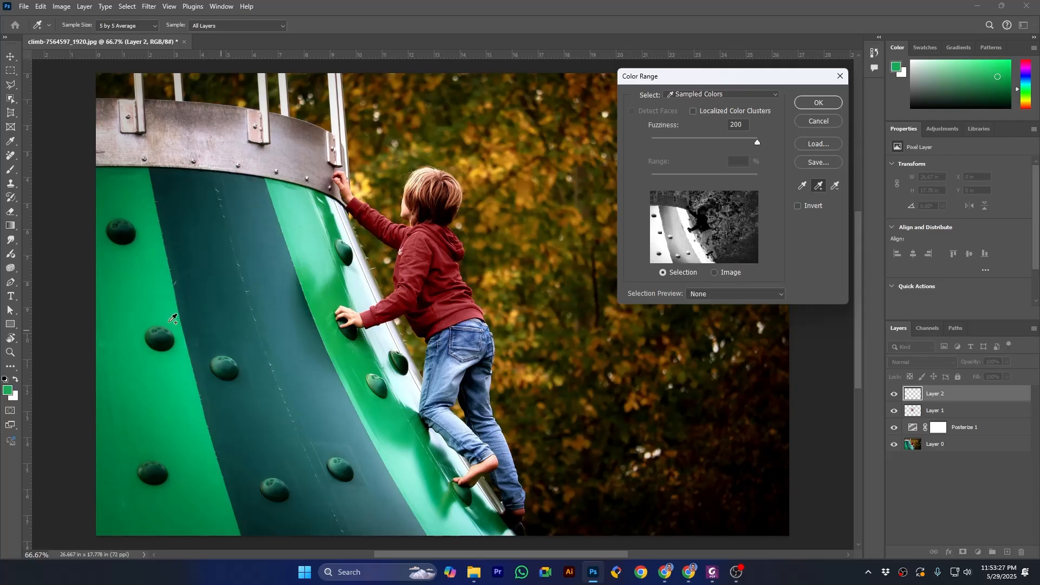
pyautogui.click(817, 103)
pyautogui.press('v')
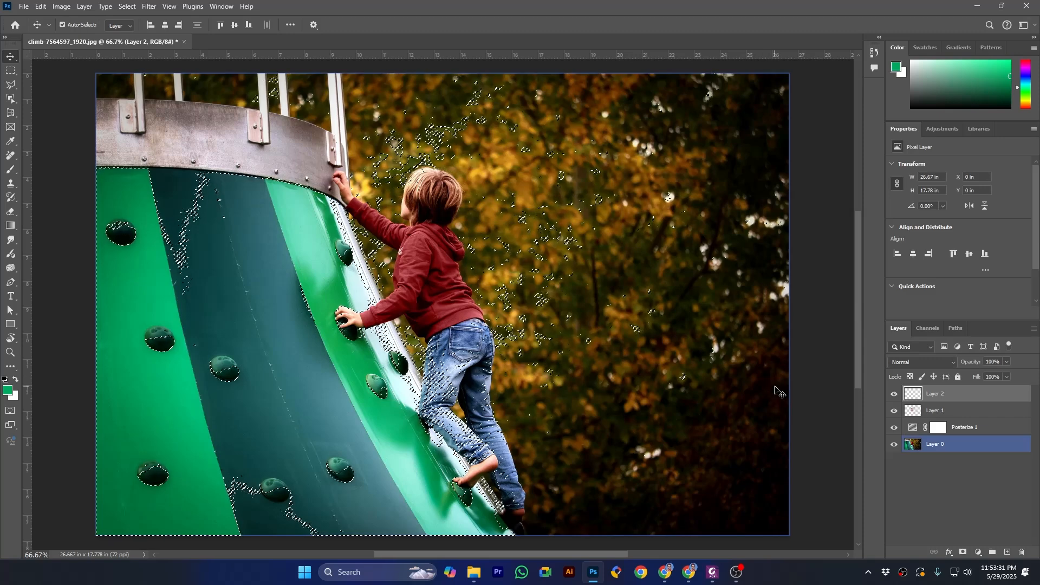
pyautogui.hotkey('ctrl', 'd')
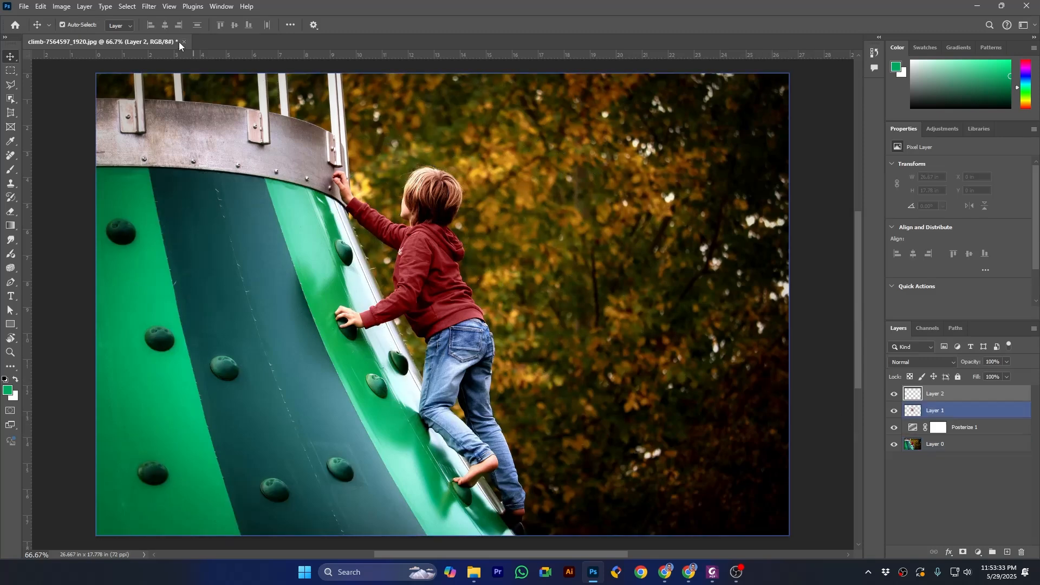
# Step: Select the tower's bright green stripes with Color Range, using a single sampled green at fuzziness 200
pyautogui.click(128, 7)
pyautogui.click(143, 113)
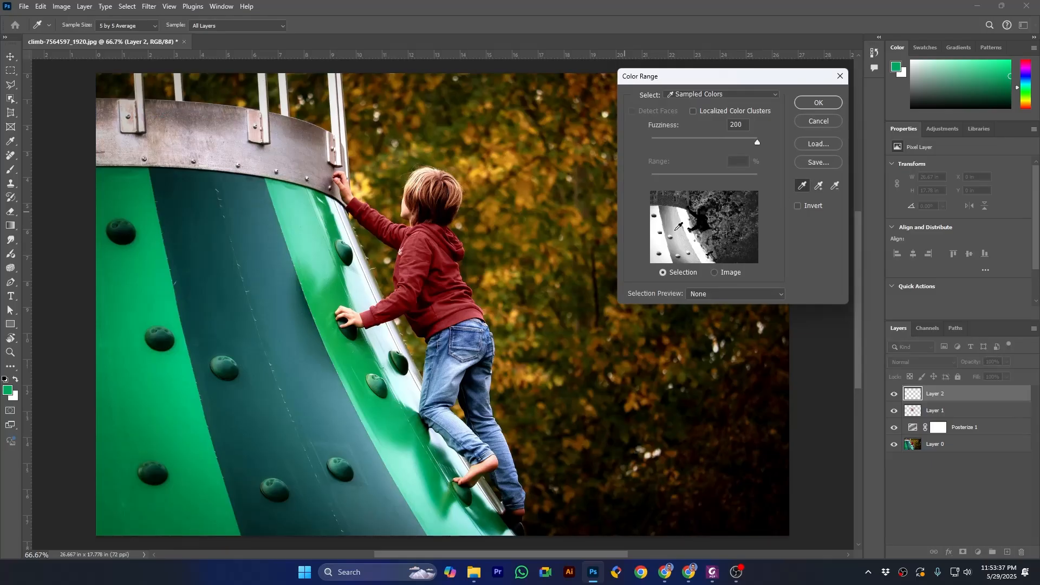
pyautogui.click(152, 292)
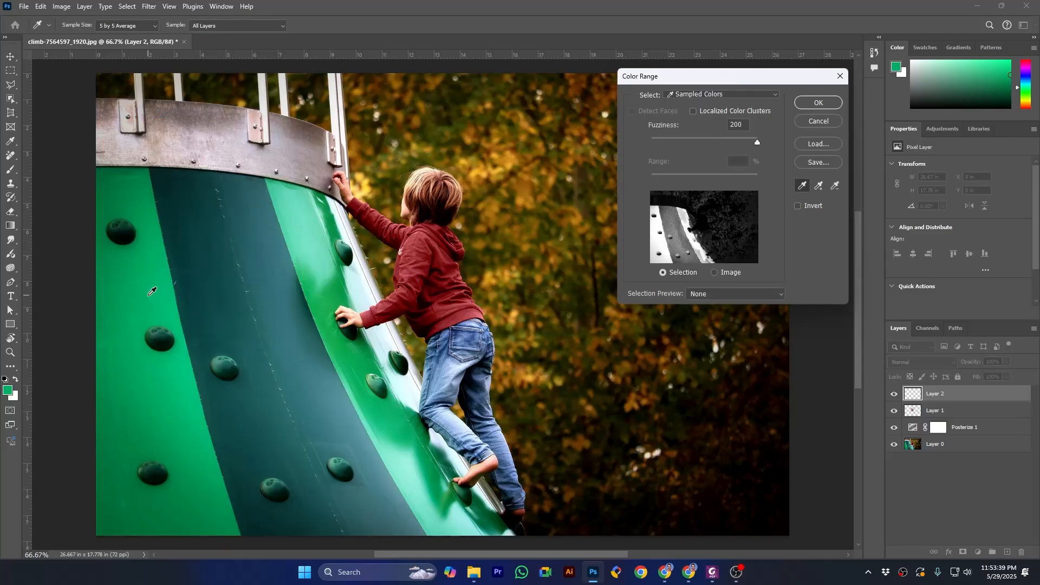
pyautogui.click(802, 103)
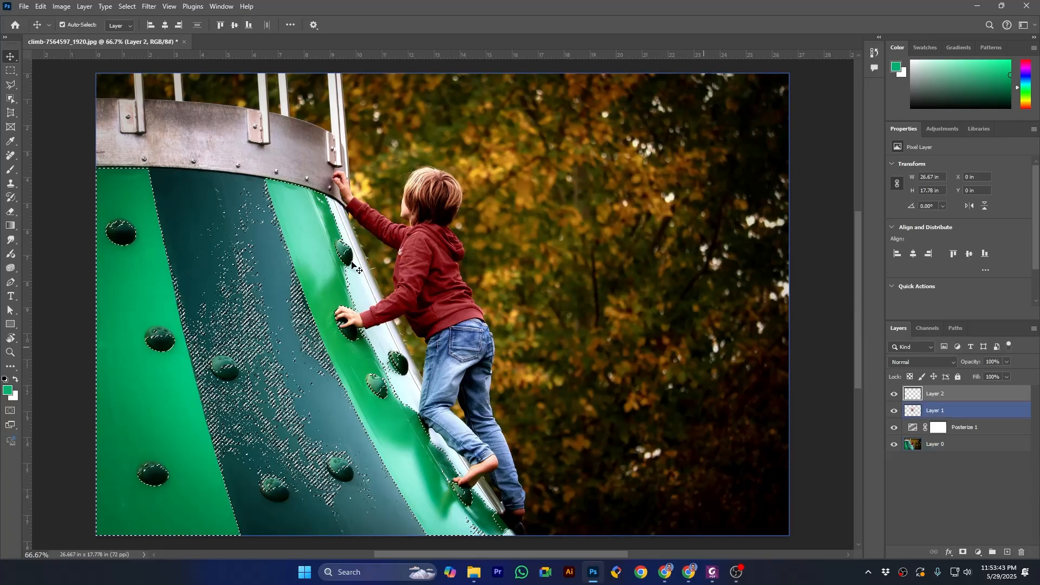
# Step: Set the foreground color to dark green 004b2d
pyautogui.click(8, 391)
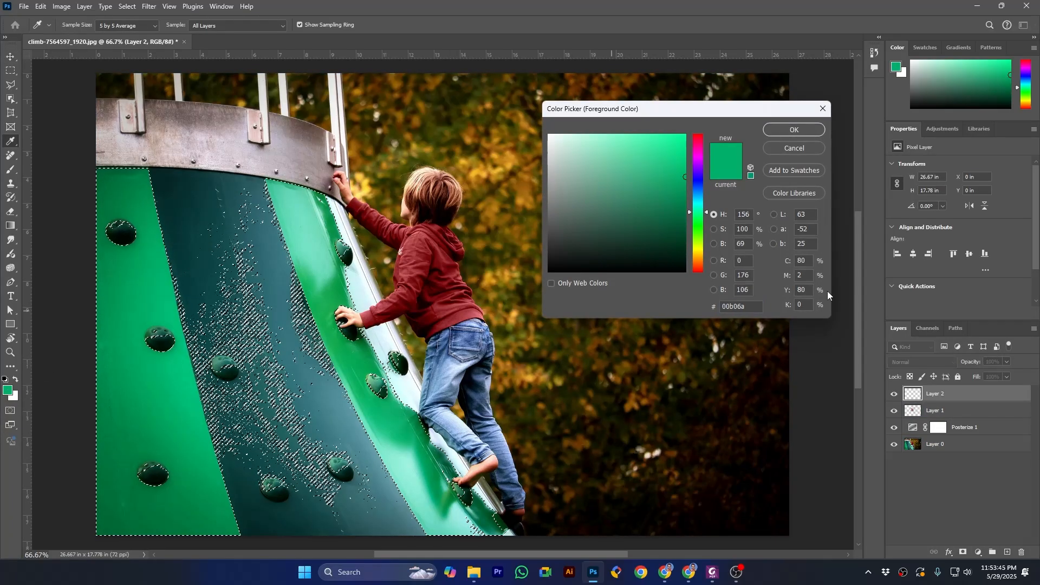
pyautogui.click(684, 231)
pyautogui.click(685, 232)
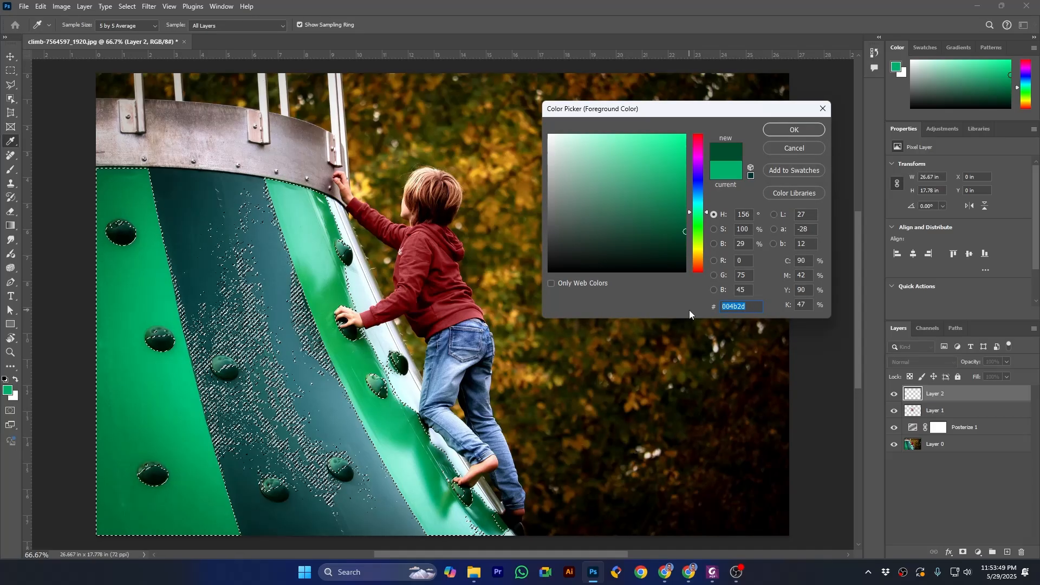
pyautogui.click(787, 128)
pyautogui.press('v')
# Step: Fill the green stripe selection on the new top layer with color 004b2d in Normal mode at 100% opacity
pyautogui.click(41, 7)
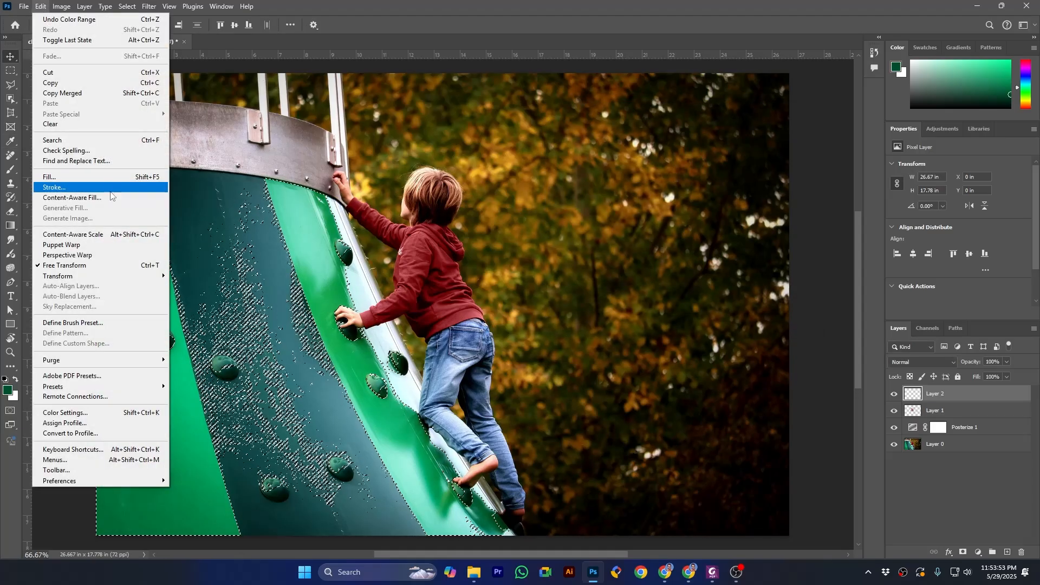
pyautogui.click(49, 174)
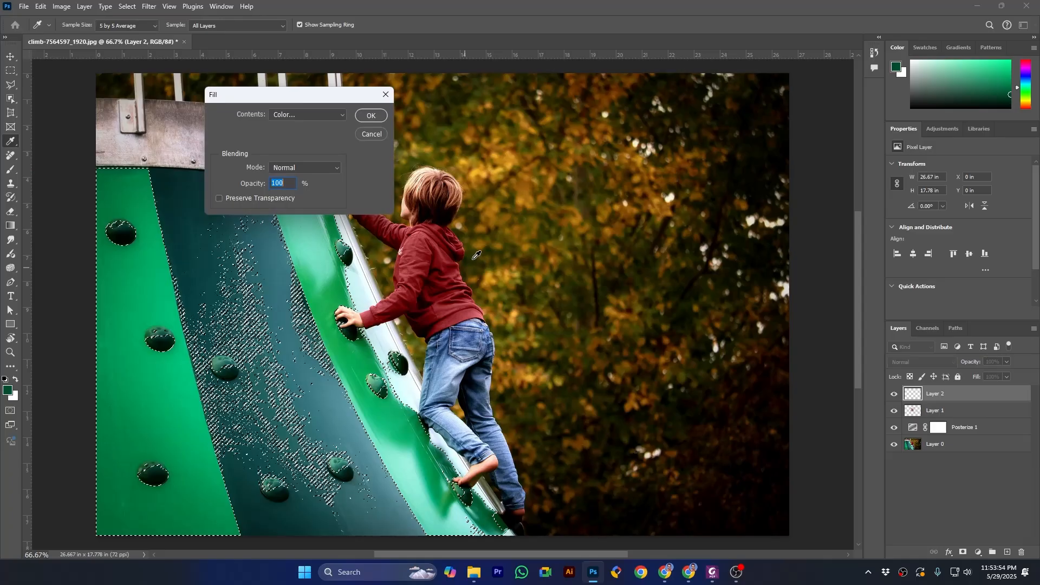
pyautogui.click(294, 115)
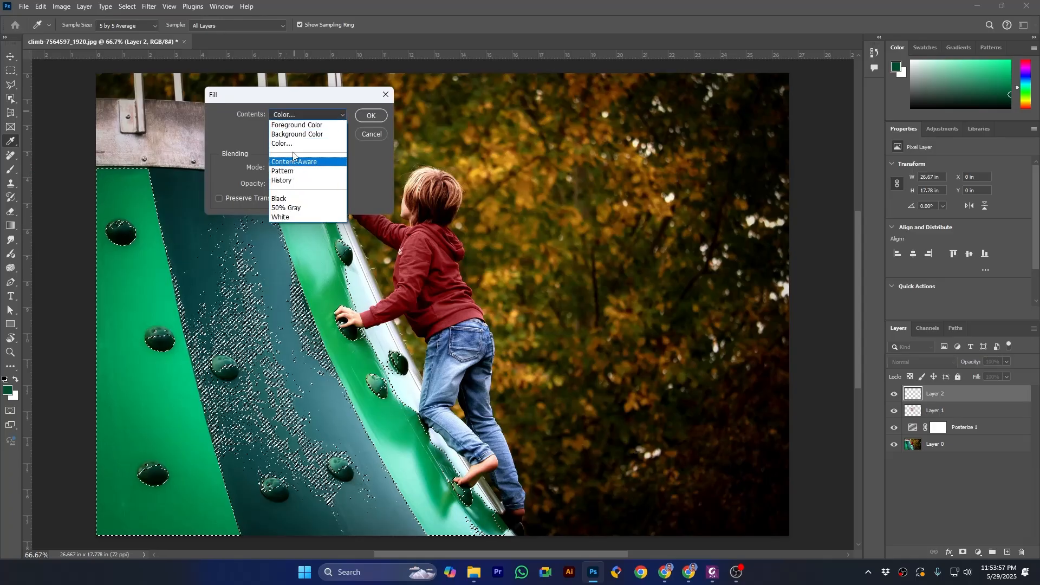
pyautogui.click(292, 144)
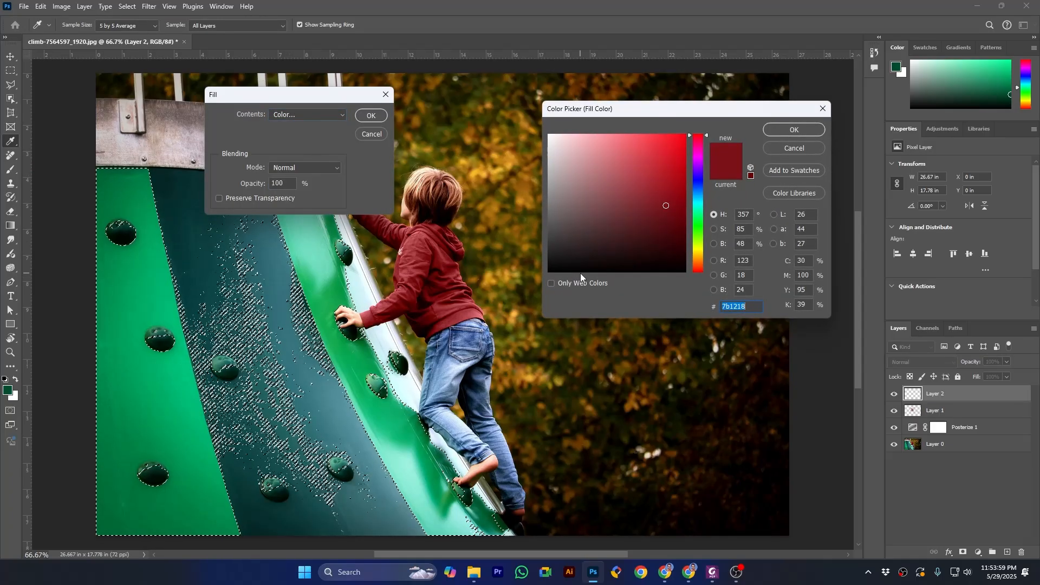
pyautogui.write('004b2d')
pyautogui.click(772, 132)
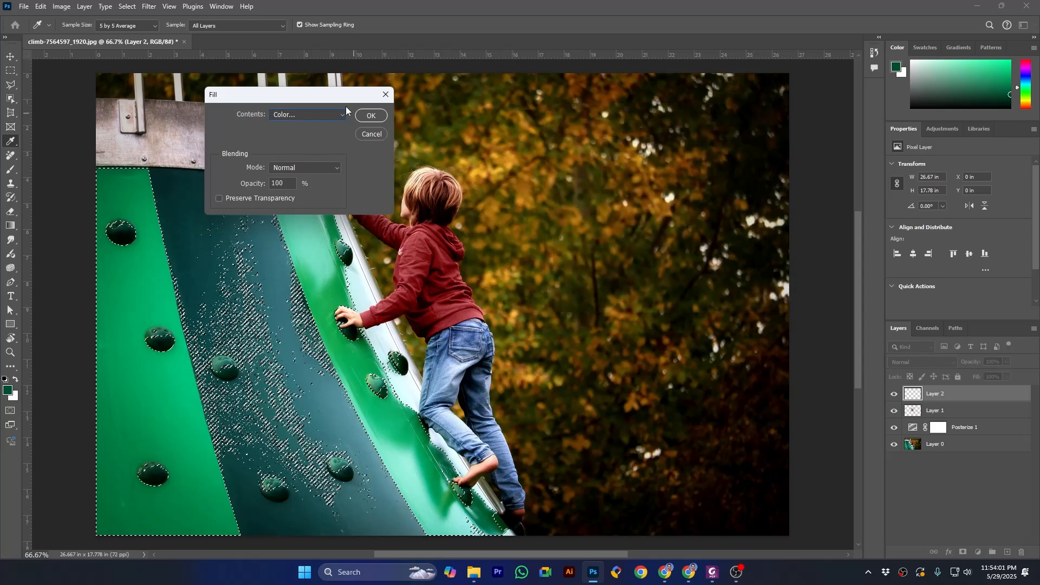
pyautogui.click(371, 116)
pyautogui.press('v')
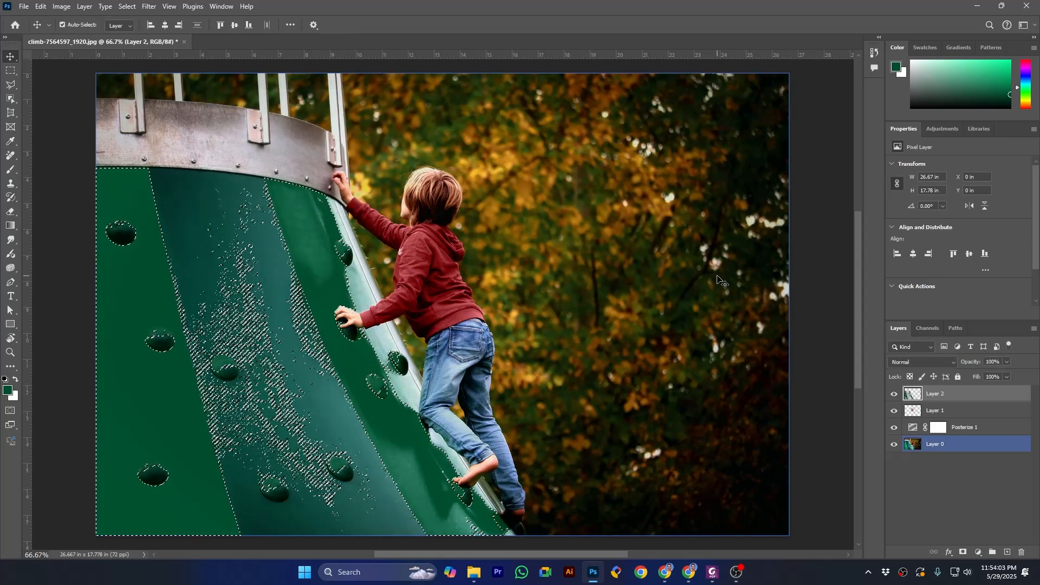
# Step: Deselect the green stripes and switch the green fill layer's visibility off and on to compare
pyautogui.hotkey('ctrl', 'd')
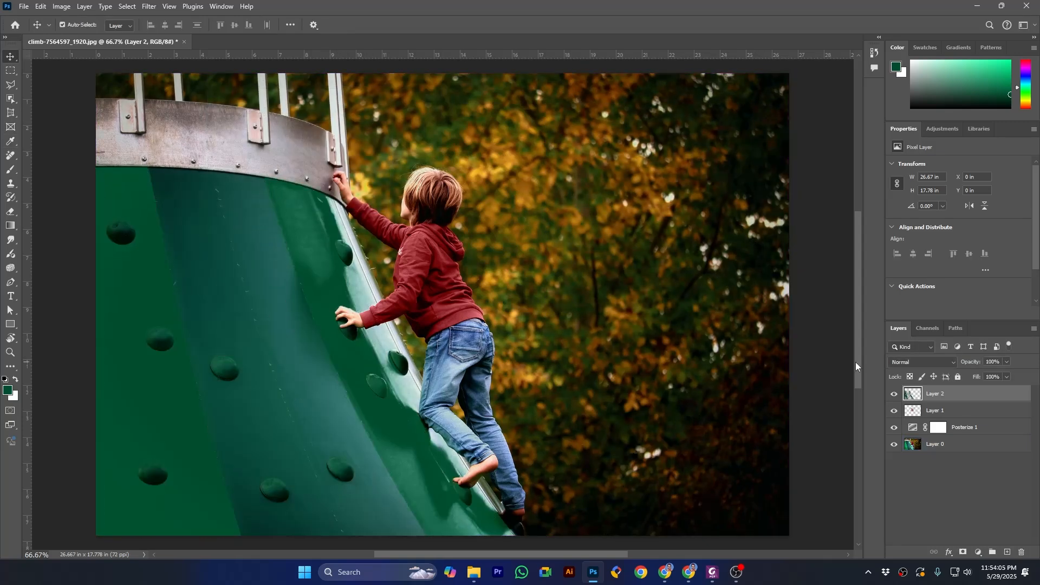
pyautogui.click(895, 395)
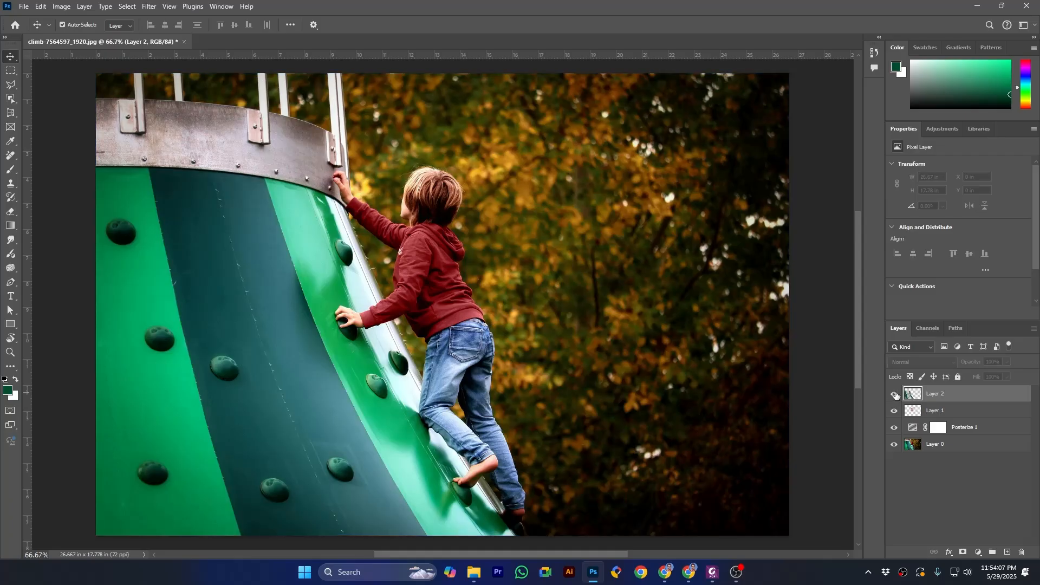
pyautogui.click(895, 395)
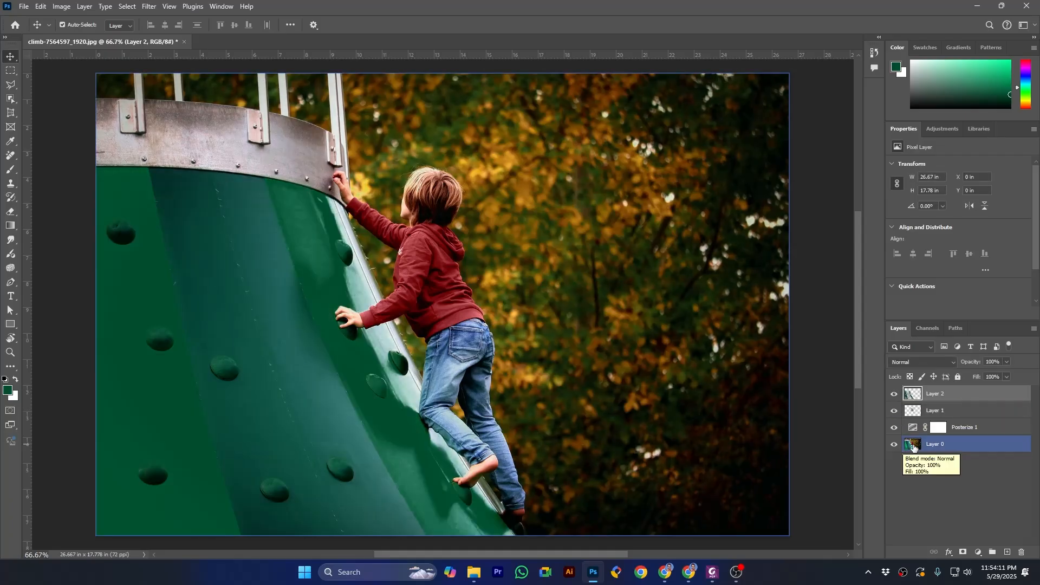
# Step: Set the green fill layer's blend mode to Saturation and compare the photo with the layer hidden and shown
pyautogui.click(929, 362)
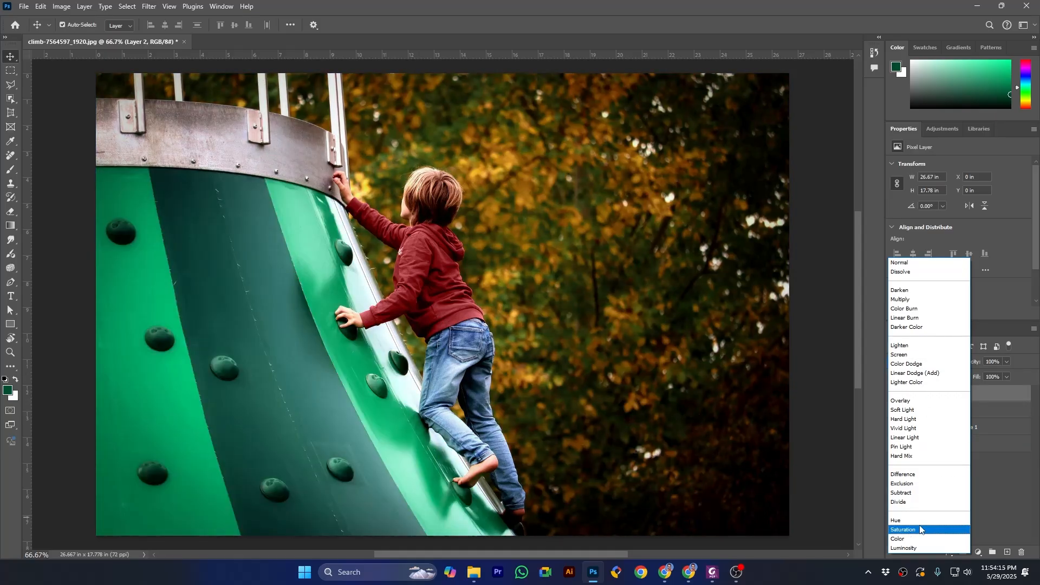
pyautogui.click(920, 530)
pyautogui.click(895, 395)
pyautogui.click(896, 395)
pyautogui.click(896, 395)
pyautogui.click(895, 395)
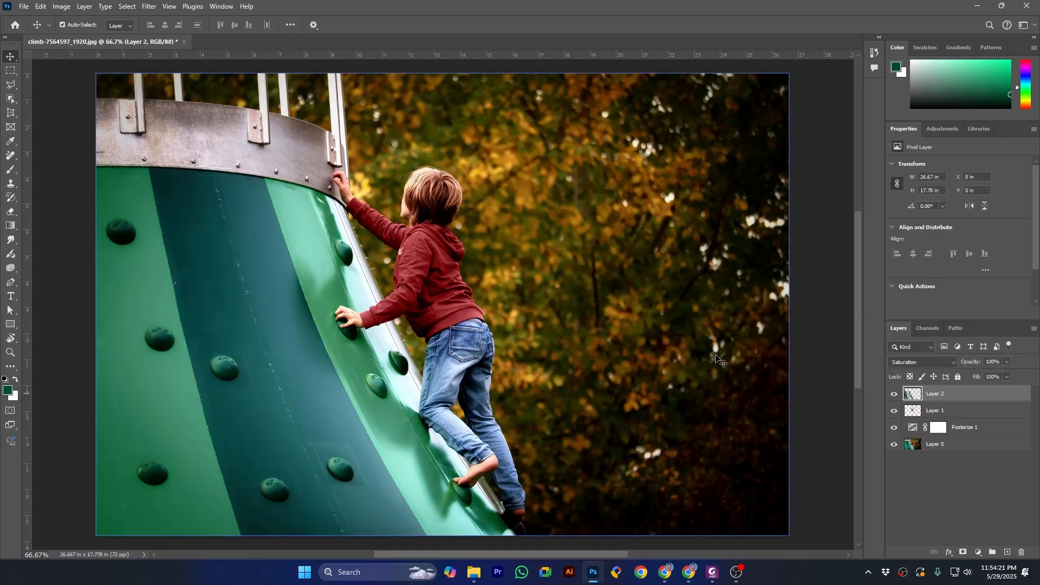